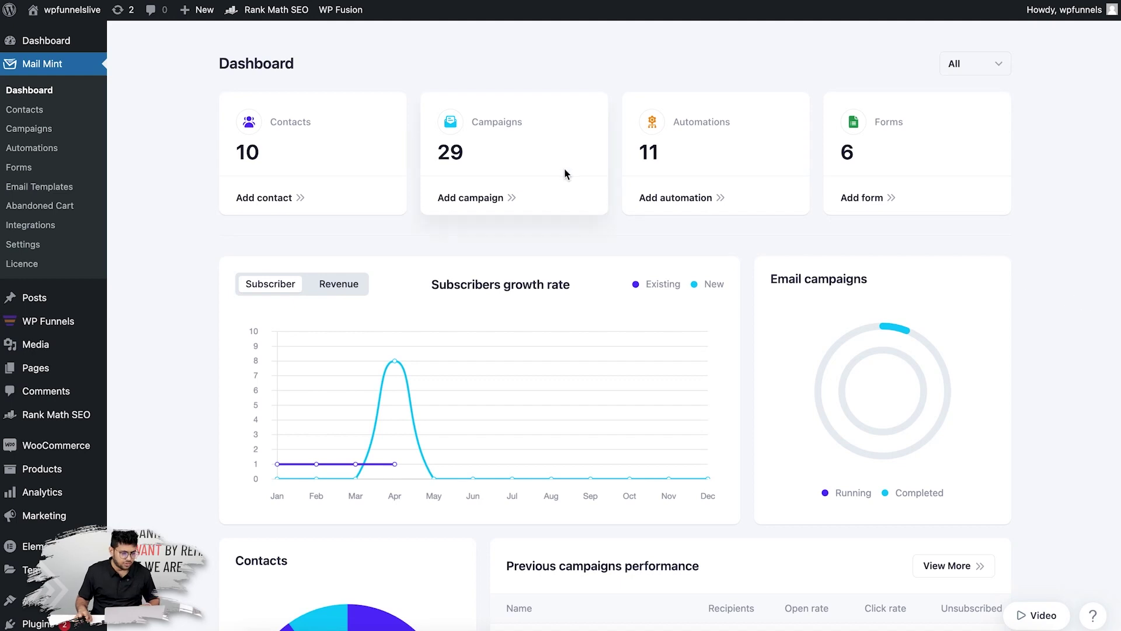
# From Email Templates, start a new template to browse the 10 branded designs like Product Offer.
pyautogui.click(98, 150)
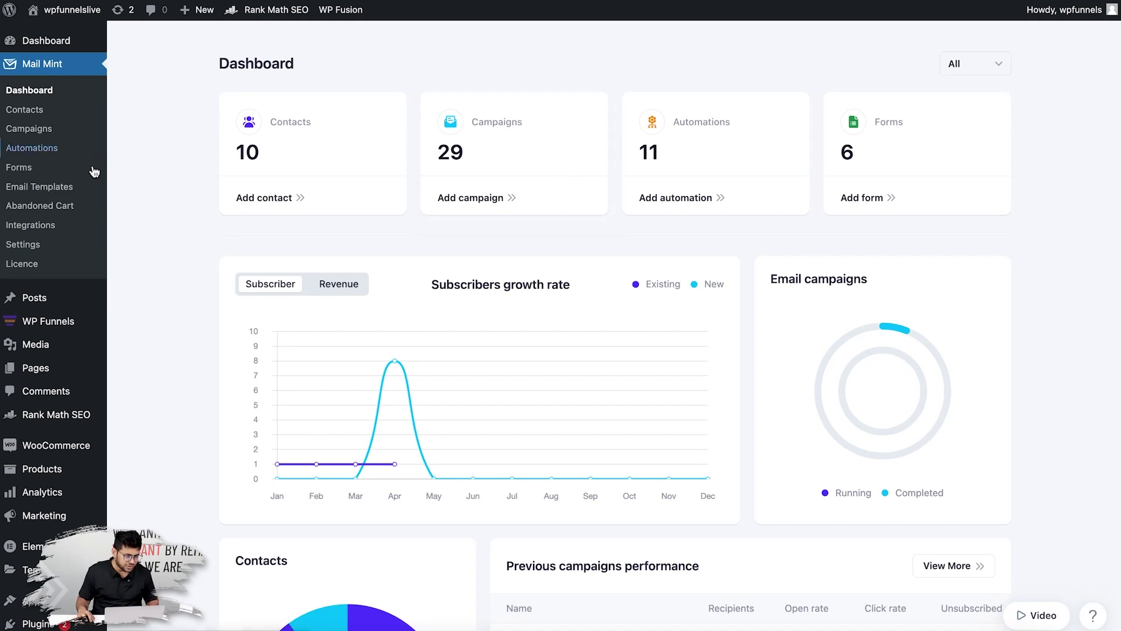
pyautogui.click(41, 187)
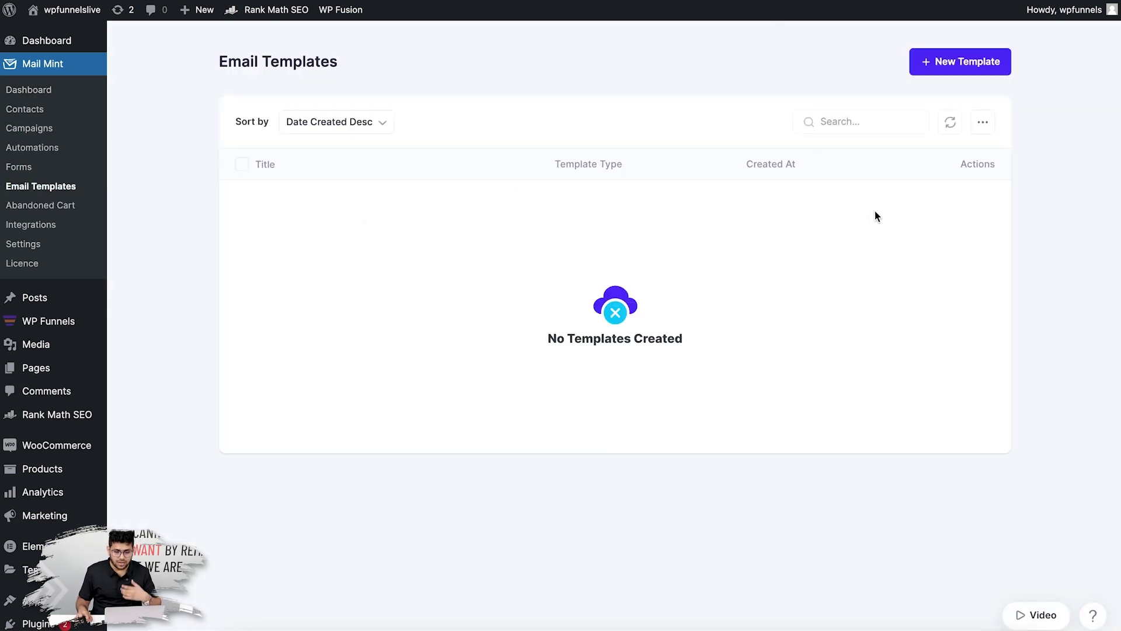
pyautogui.click(952, 61)
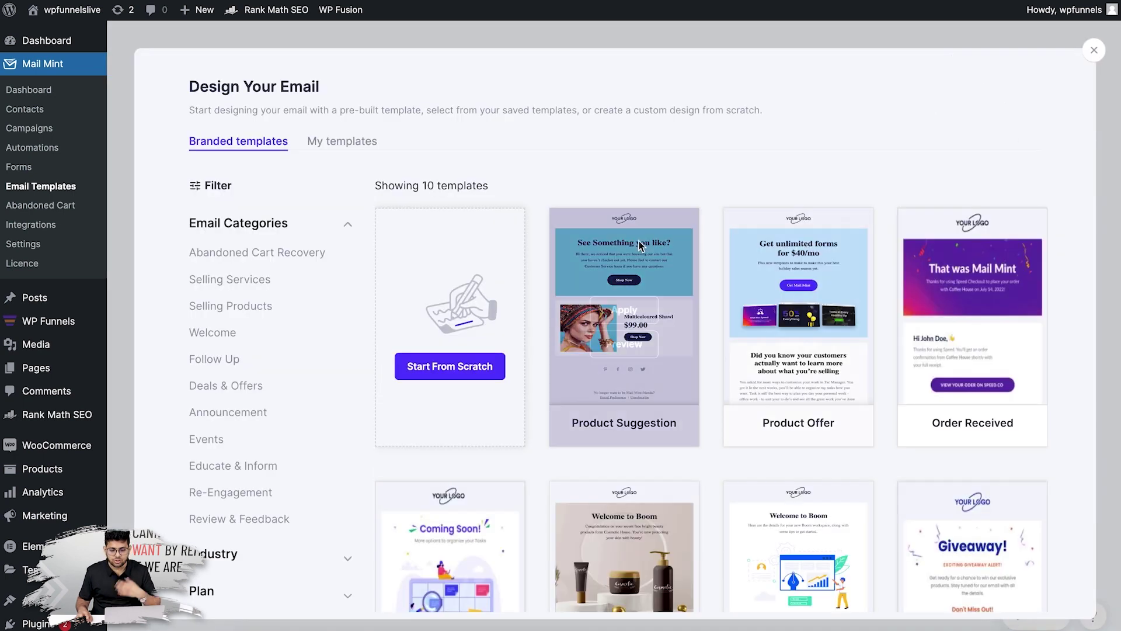
pyautogui.moveTo(837, 239)
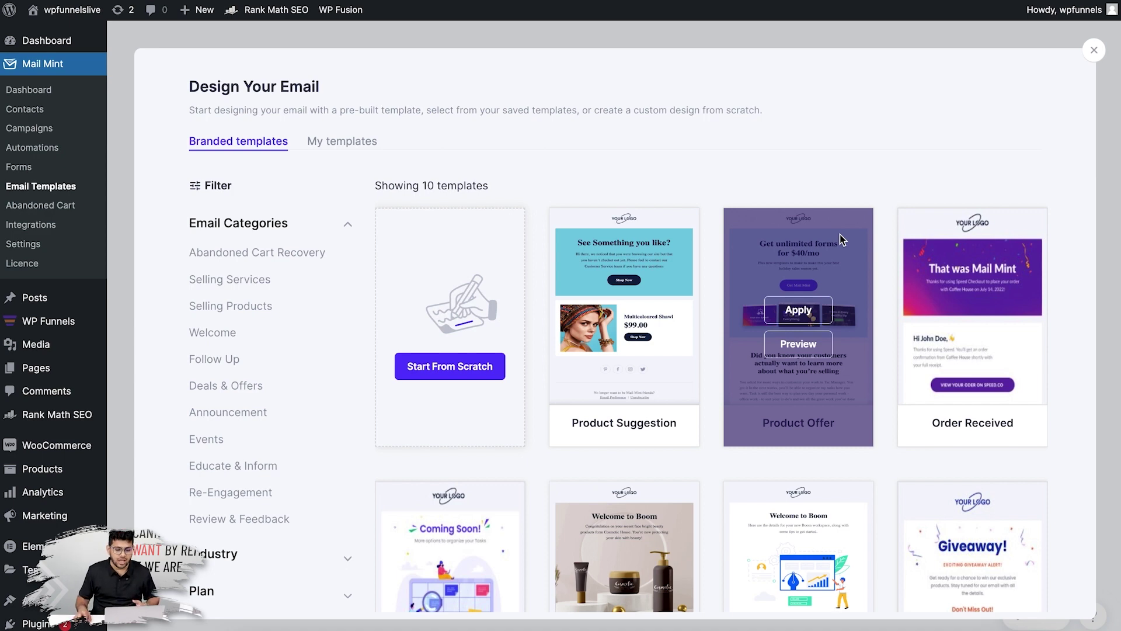
pyautogui.moveTo(604, 333)
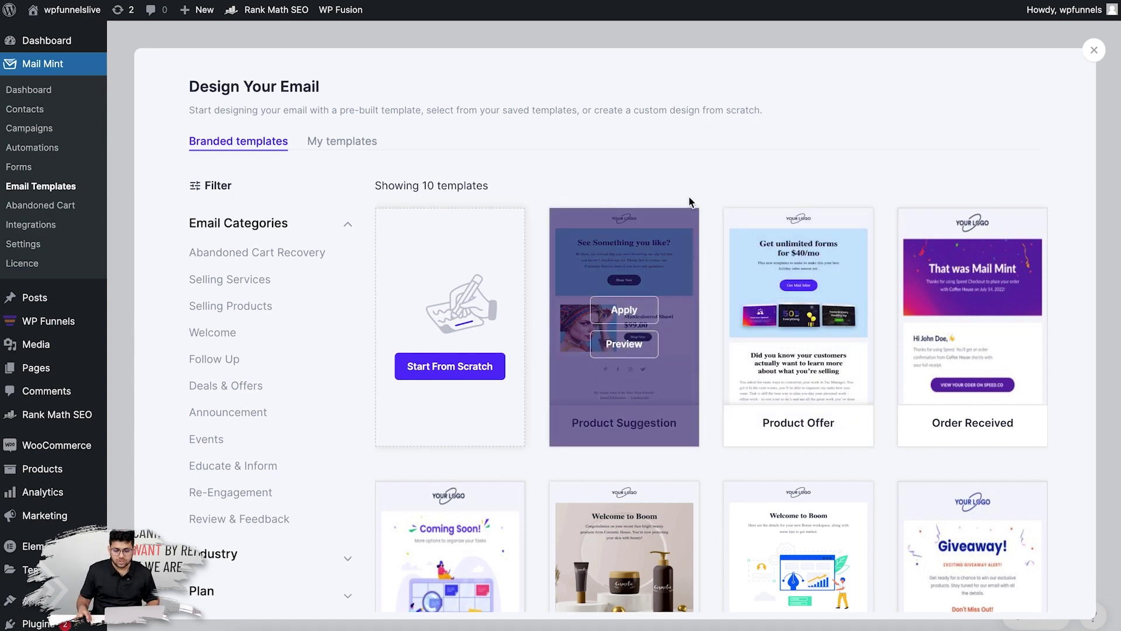
pyautogui.moveTo(972, 314)
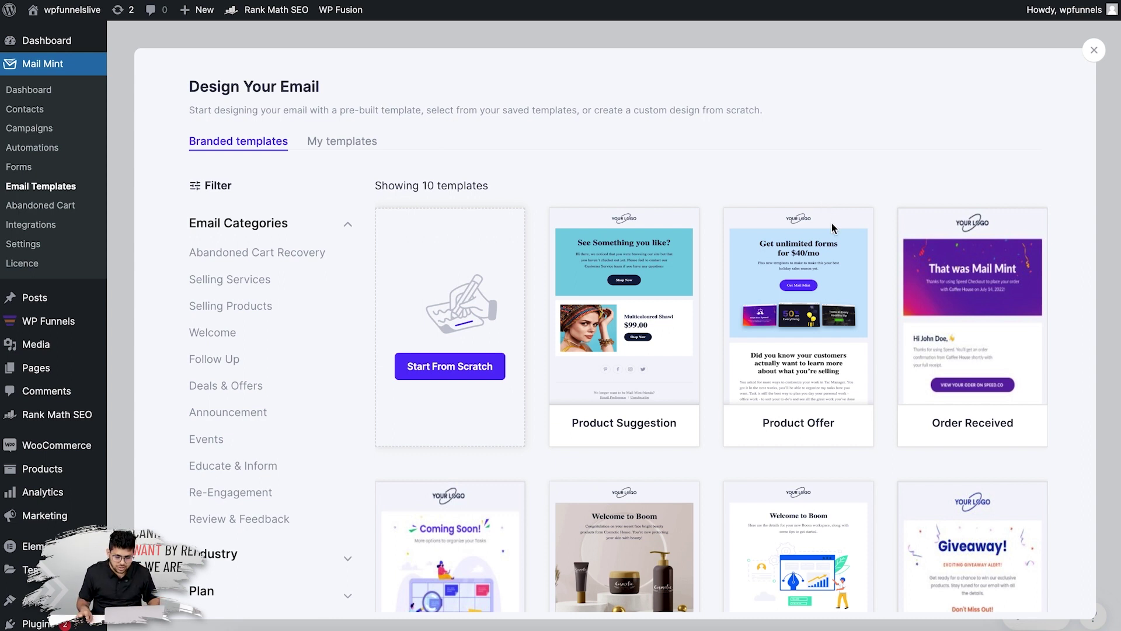
pyautogui.moveTo(833, 292)
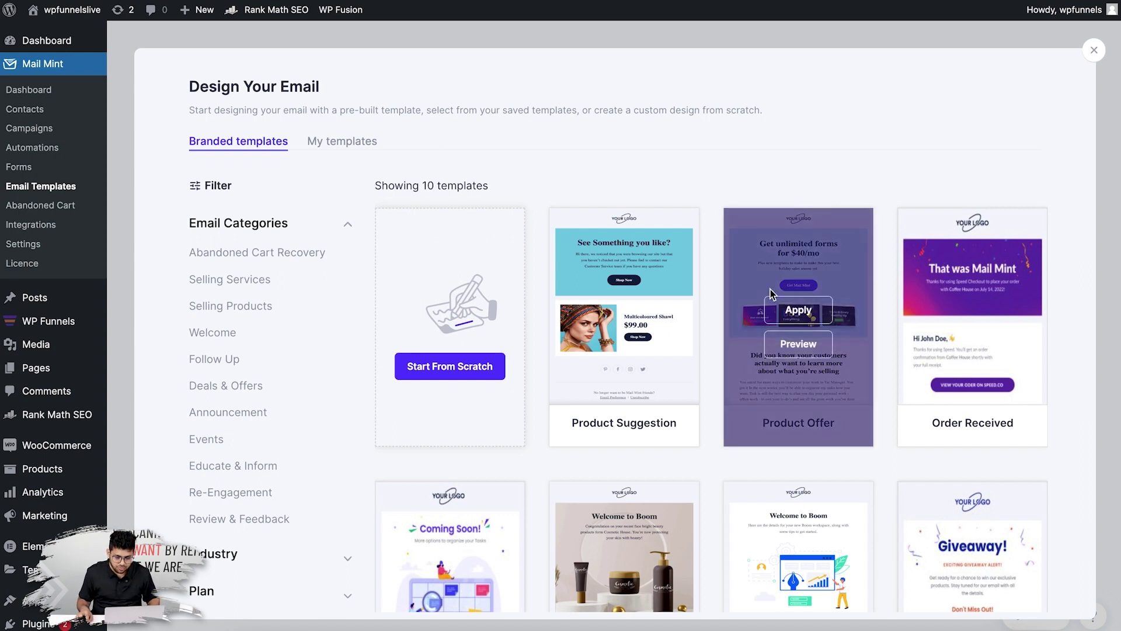
# Apply the Product Offer template and delete its placeholder logo.
pyautogui.click(798, 310)
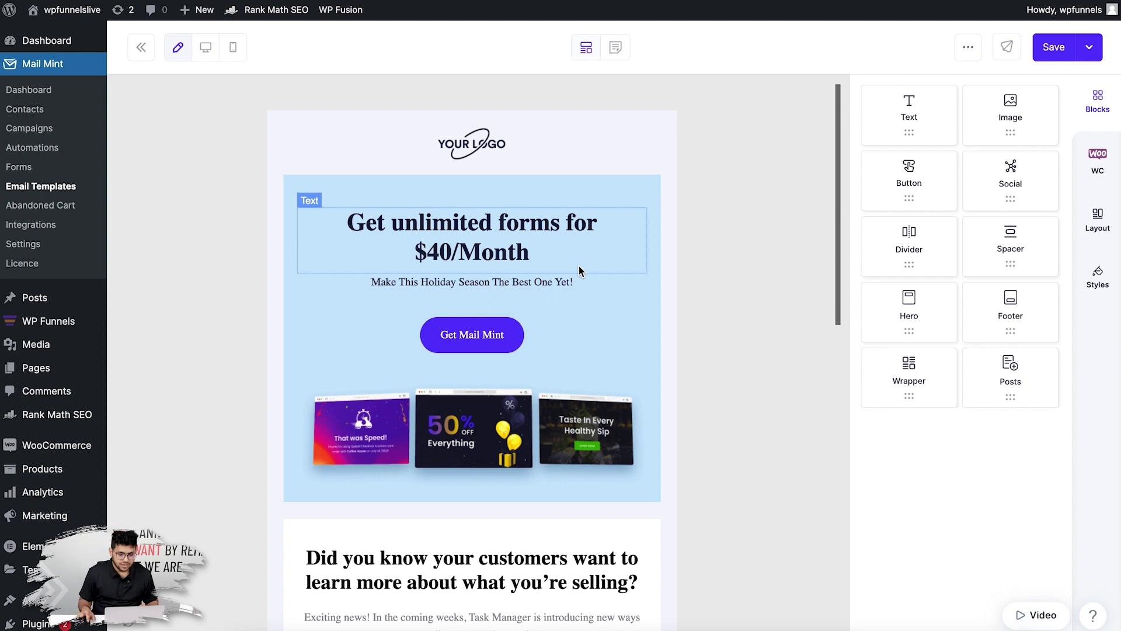
pyautogui.click(558, 144)
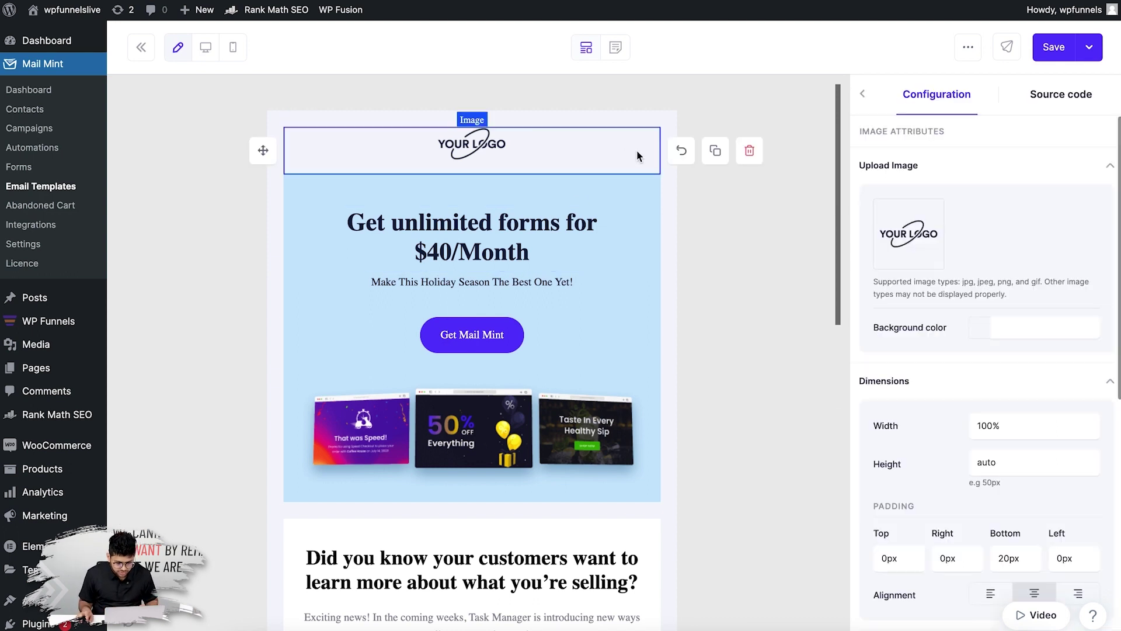
pyautogui.click(750, 152)
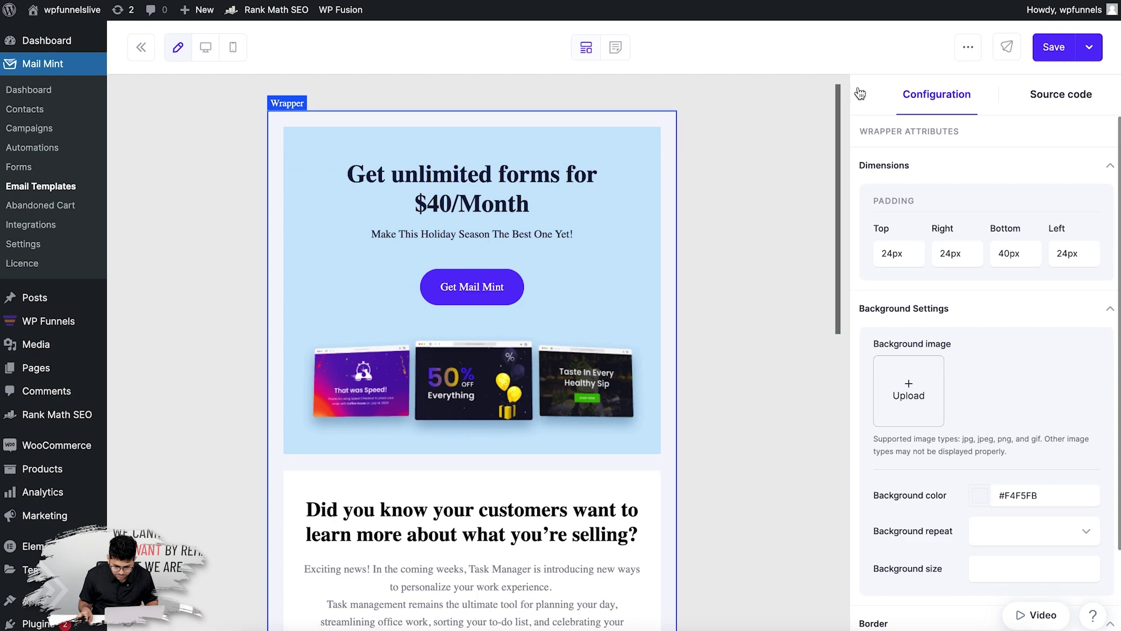
# Add an Image block at the top with the pink microphone picture from the Media Library.
pyautogui.moveTo(981, 140); pyautogui.dragTo(595, 134)
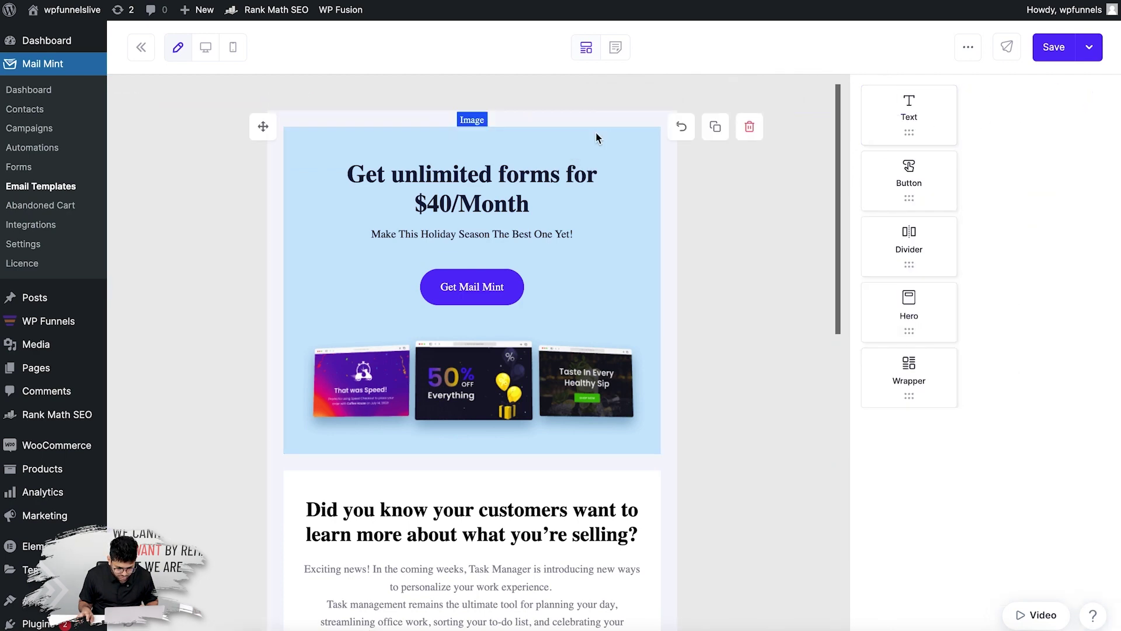
pyautogui.click(921, 232)
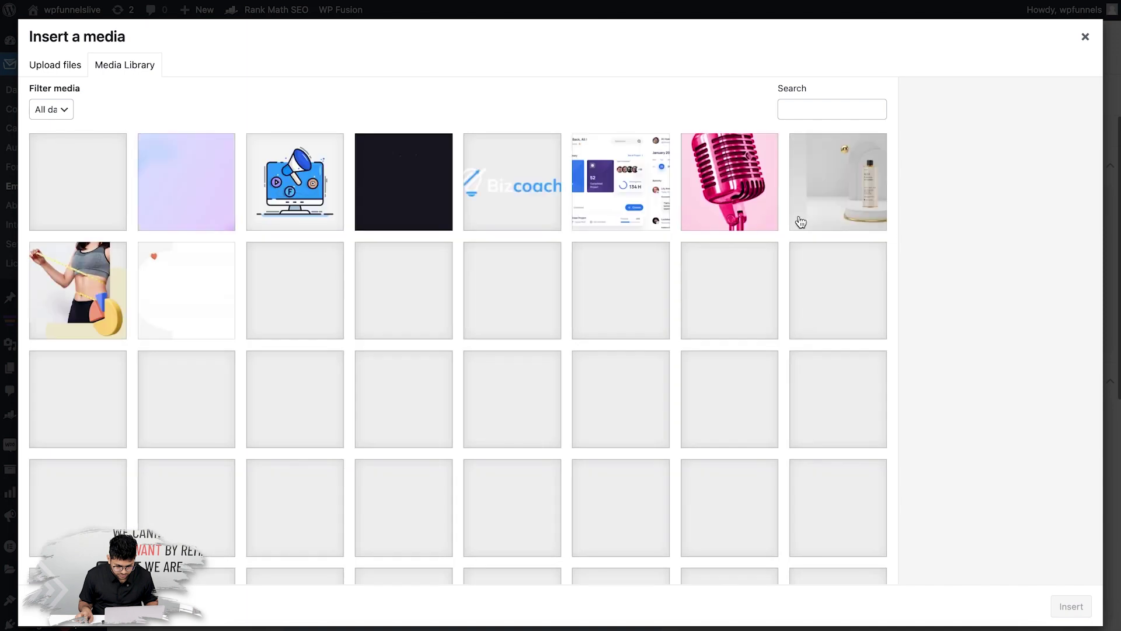
pyautogui.click(838, 399)
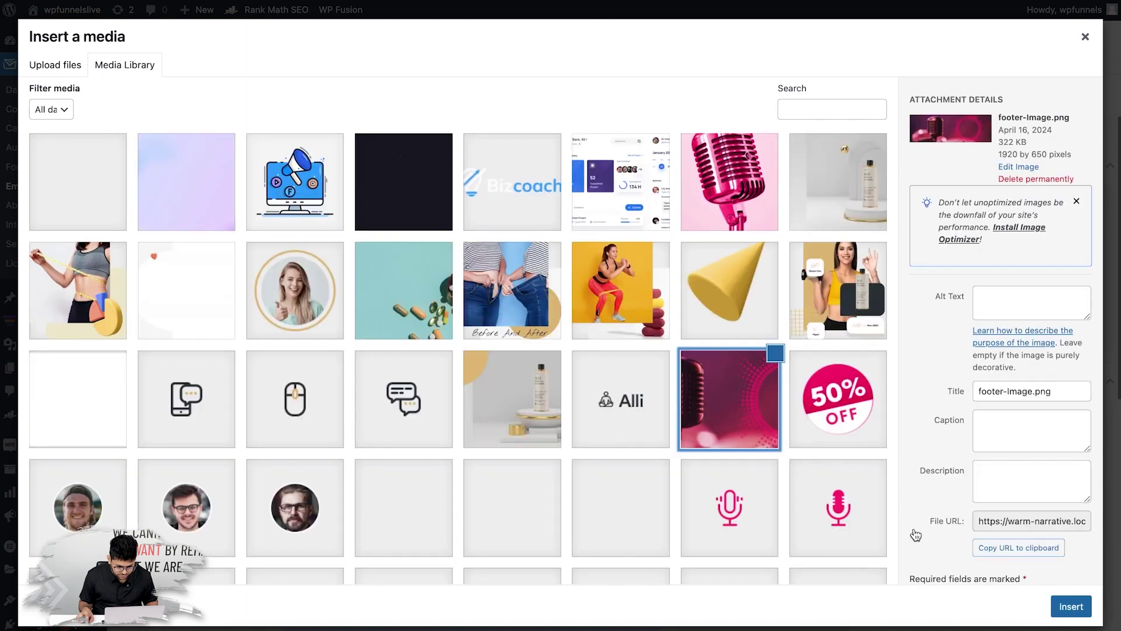
pyautogui.click(1071, 606)
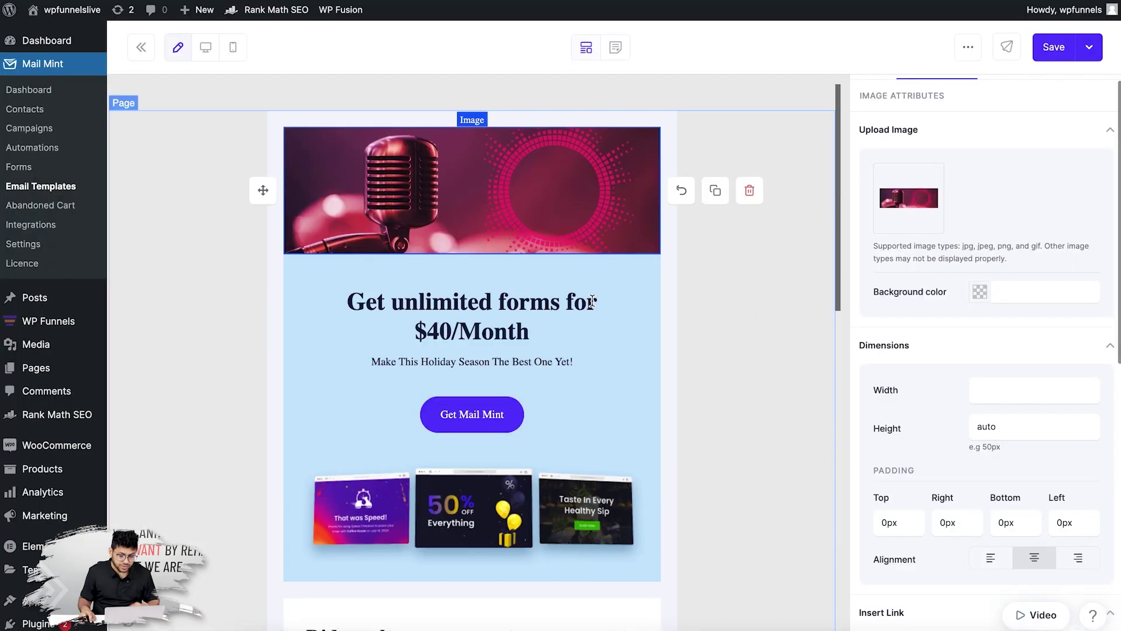
# Change the headline to 'Get The Best Mic At 30% OFF' and the subheading to 'Bring Out The Best Voice With The Highest Quality!'.
pyautogui.tripleClick(516, 316)
pyautogui.write('Ge')
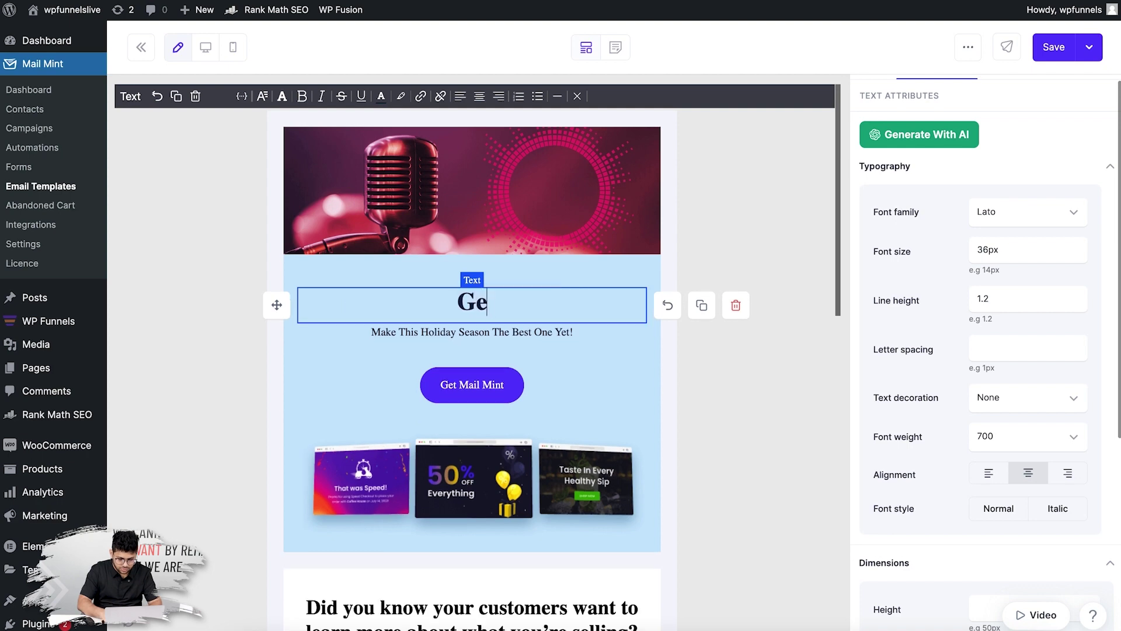
pyautogui.write('t The Best M')
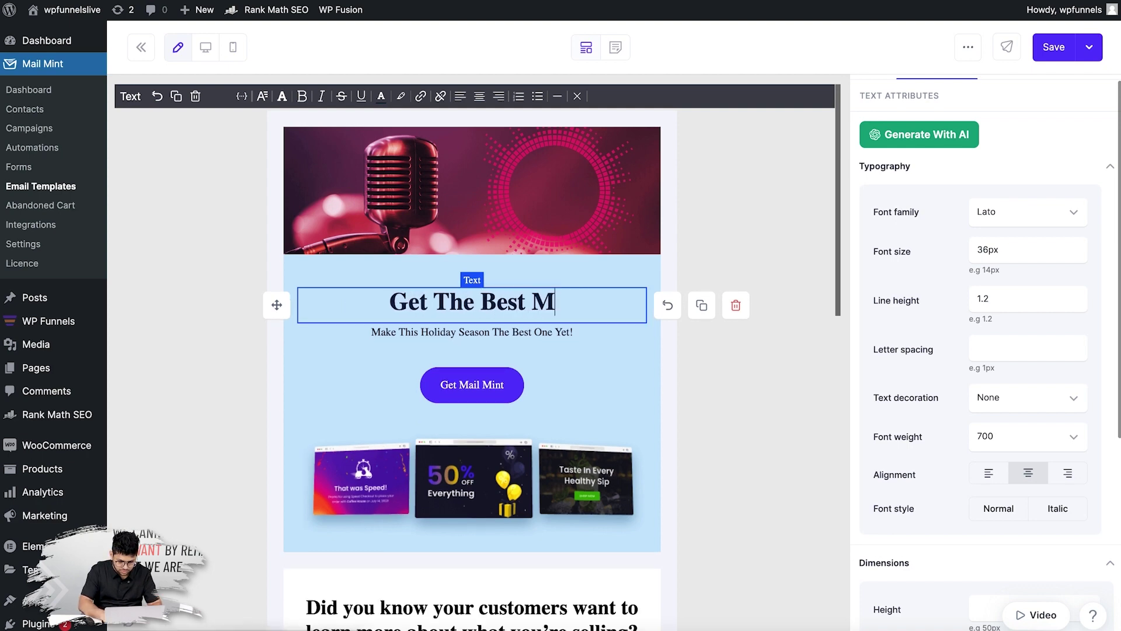
pyautogui.write('ic At 30%')
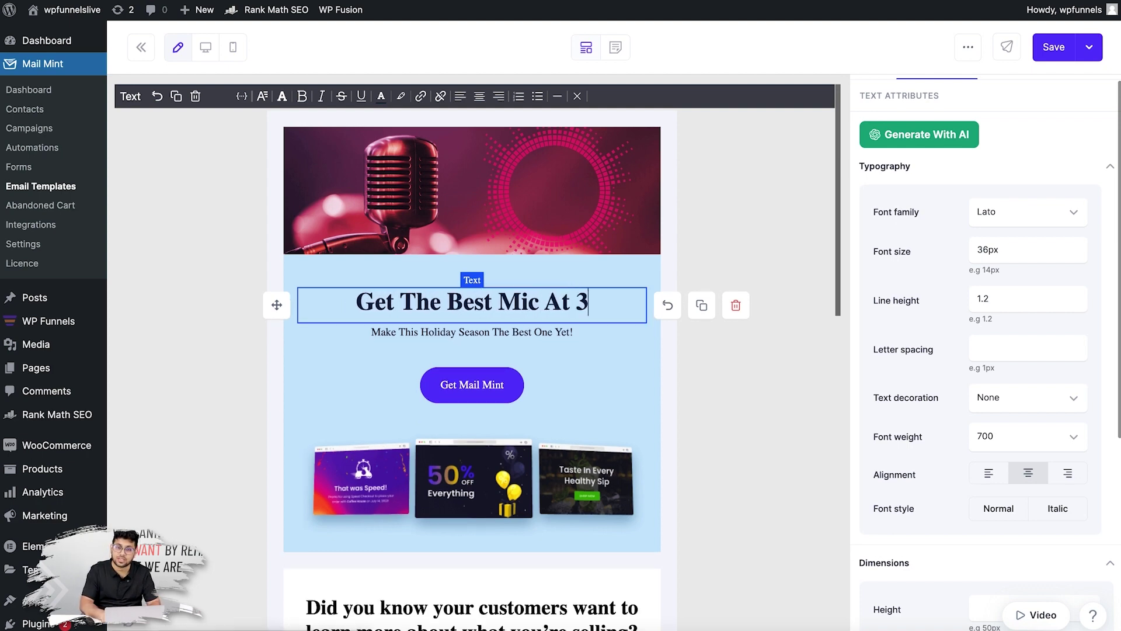
pyautogui.write(' OFF')
pyautogui.tripleClick(532, 336)
pyautogui.write('Bring Out The Bes')
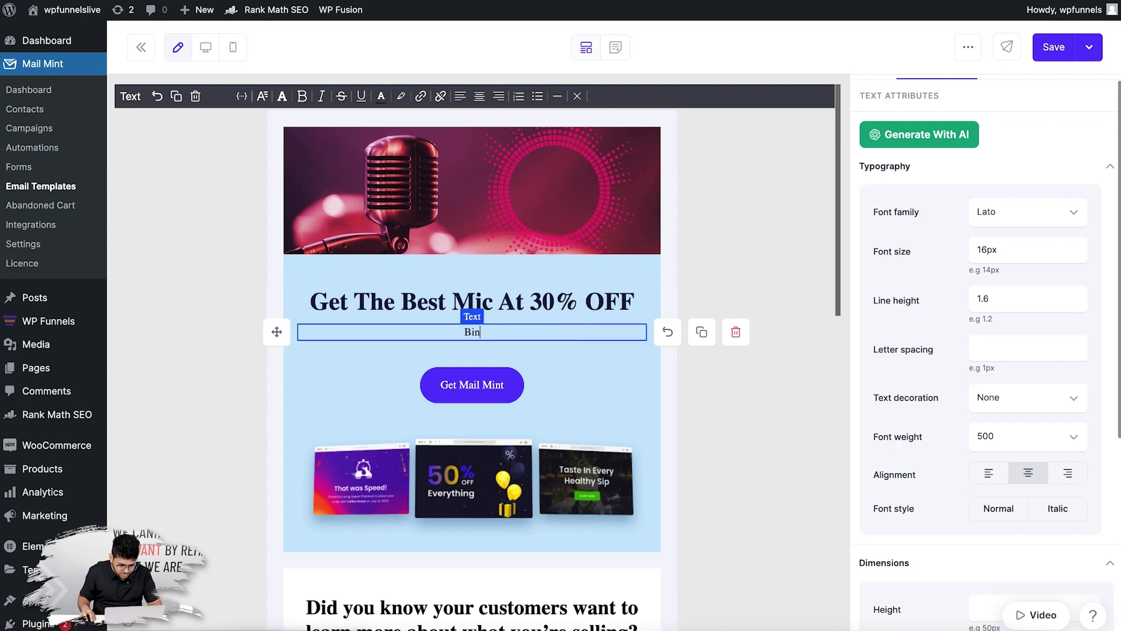
pyautogui.write('t Voice With The Ji')
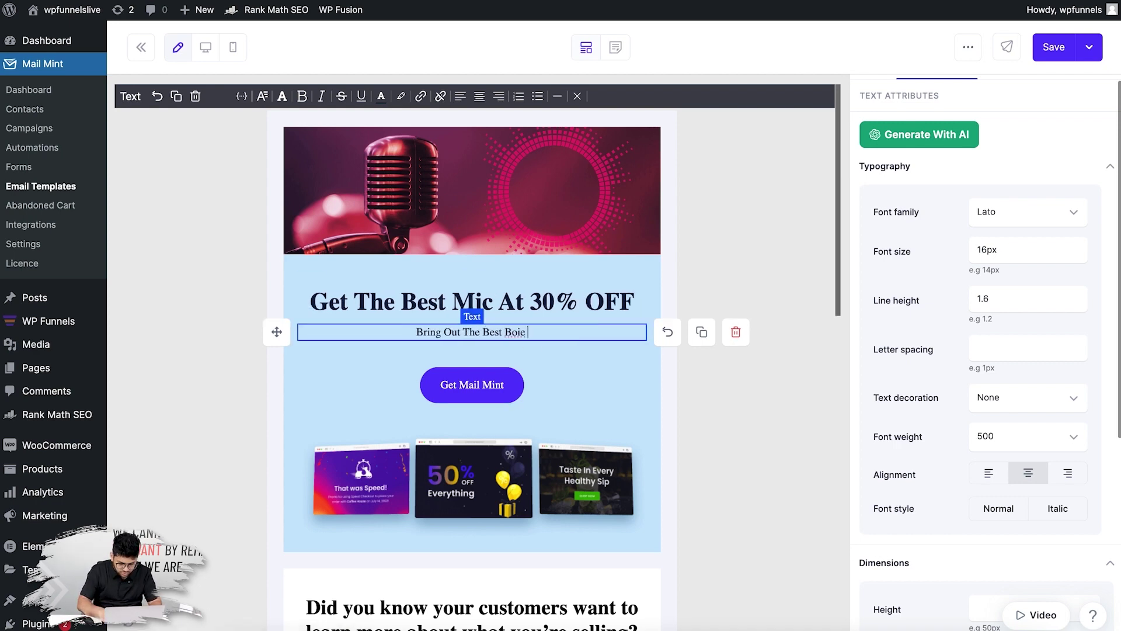
pyautogui.press('BackSpace')
pyautogui.press('BackSpace')
pyautogui.write('High')
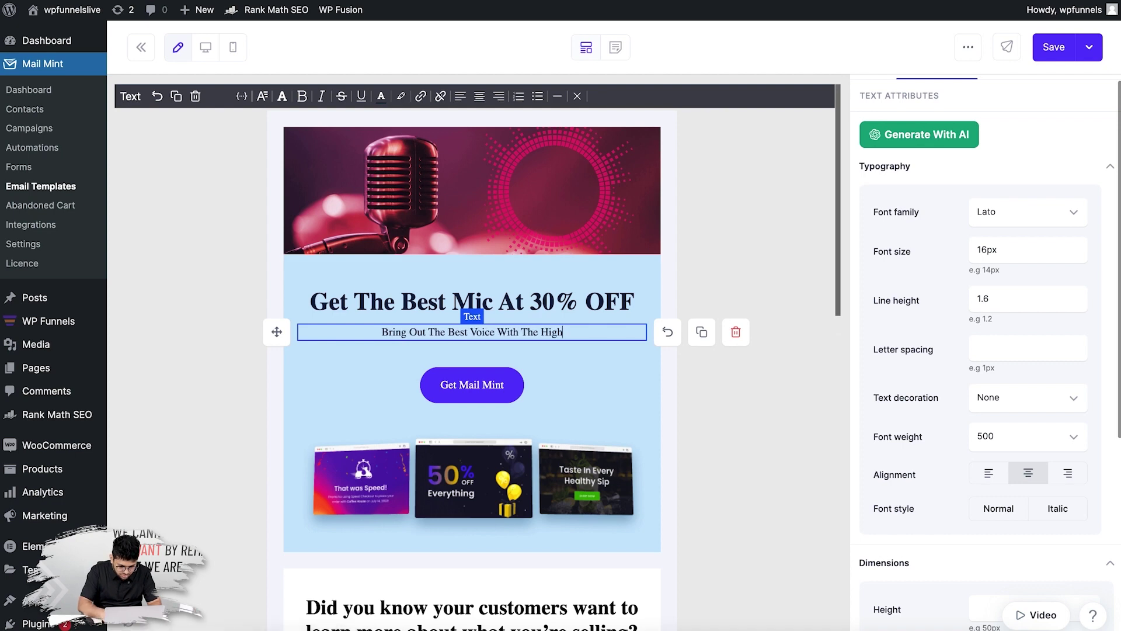
pyautogui.write('est Quality!')
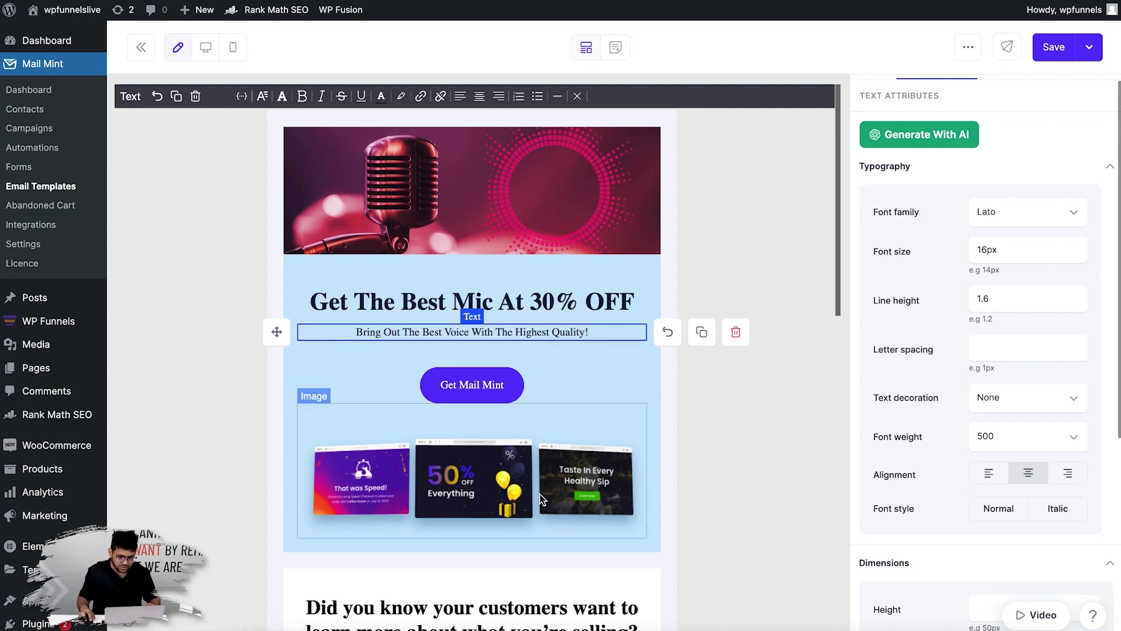
# Delete the product screenshots image and move the Get Mail Mint button into a new one-column section.
pyautogui.click(601, 467)
pyautogui.click(736, 471)
pyautogui.click(541, 387)
pyautogui.press('Escape')
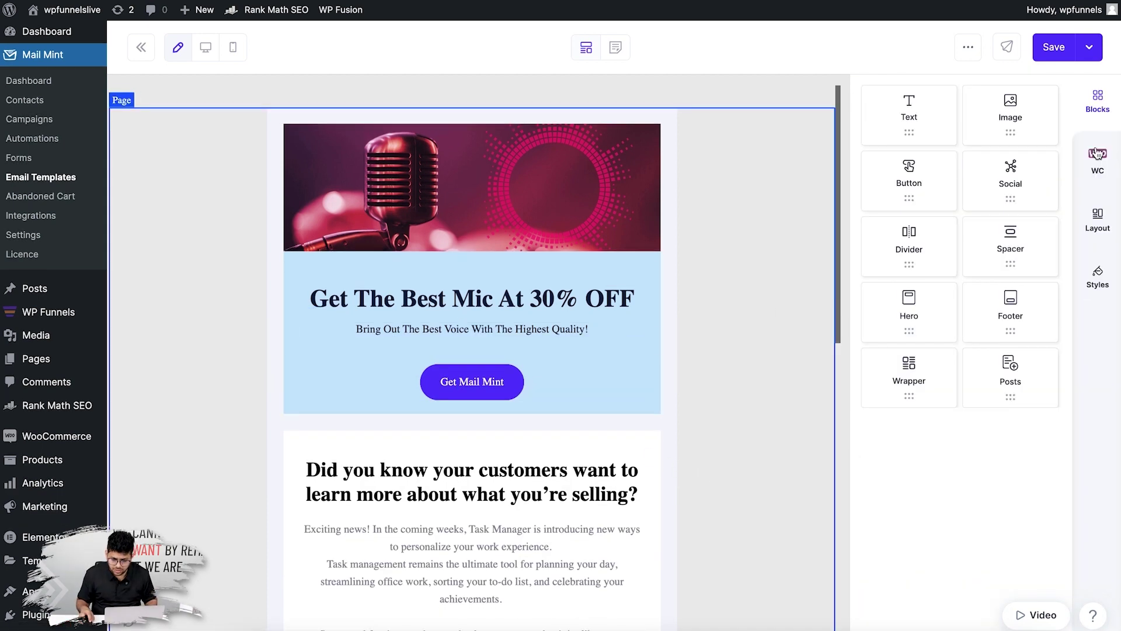
pyautogui.click(1095, 215)
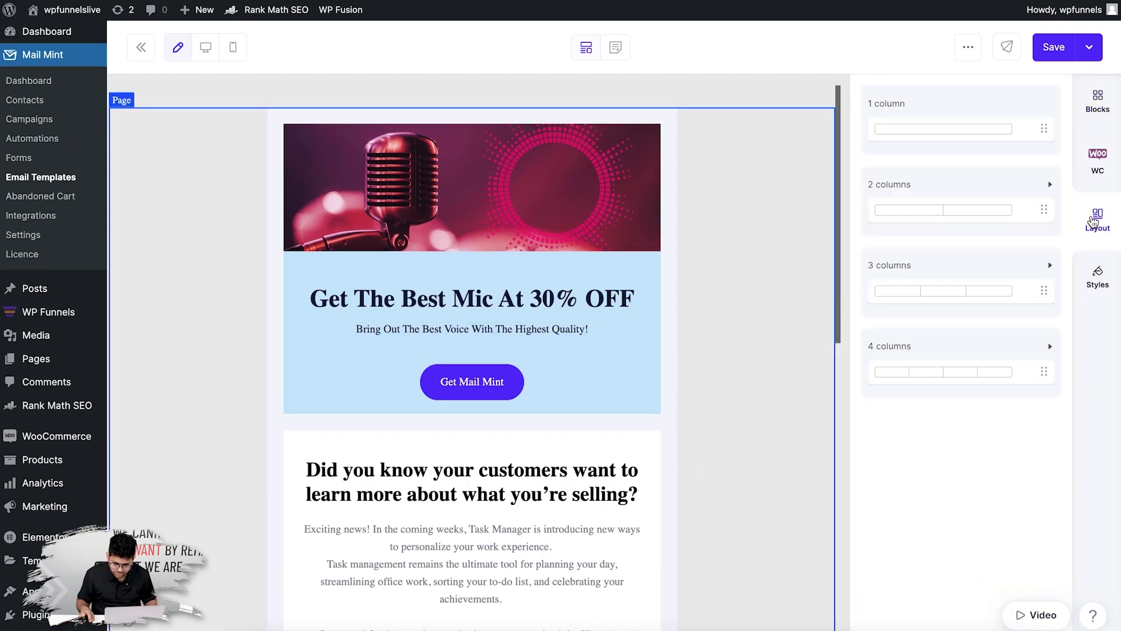
pyautogui.moveTo(906, 132); pyautogui.dragTo(514, 412)
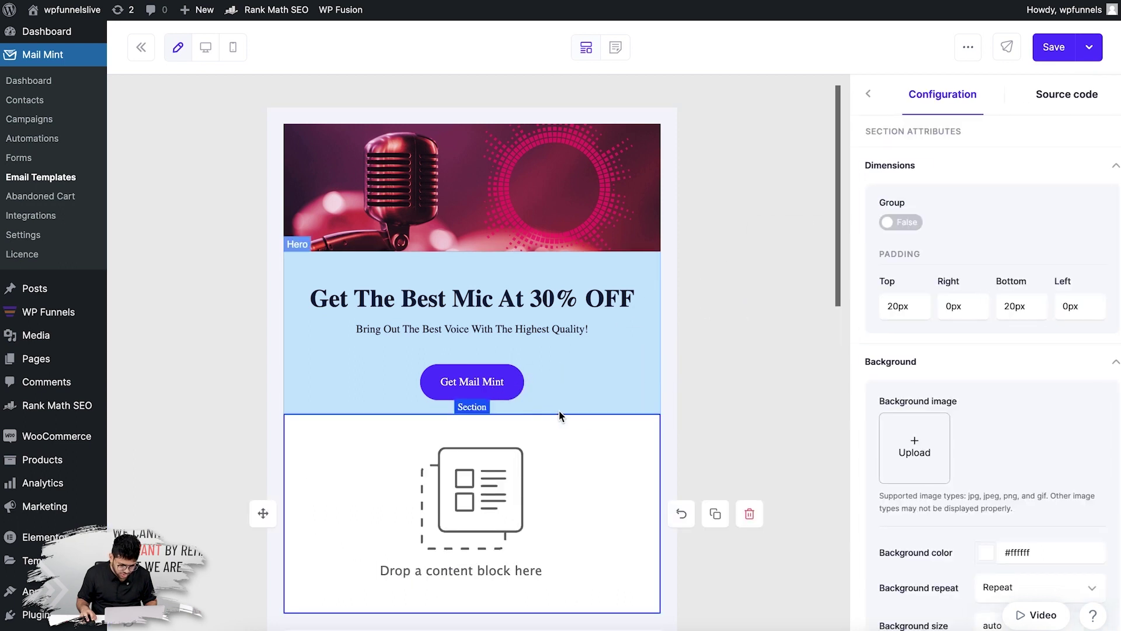
pyautogui.click(540, 375)
pyautogui.moveTo(276, 369); pyautogui.dragTo(413, 481)
# Give the button block 100px top and bottom padding, then select its section.
pyautogui.scroll(-2, 986, 406)
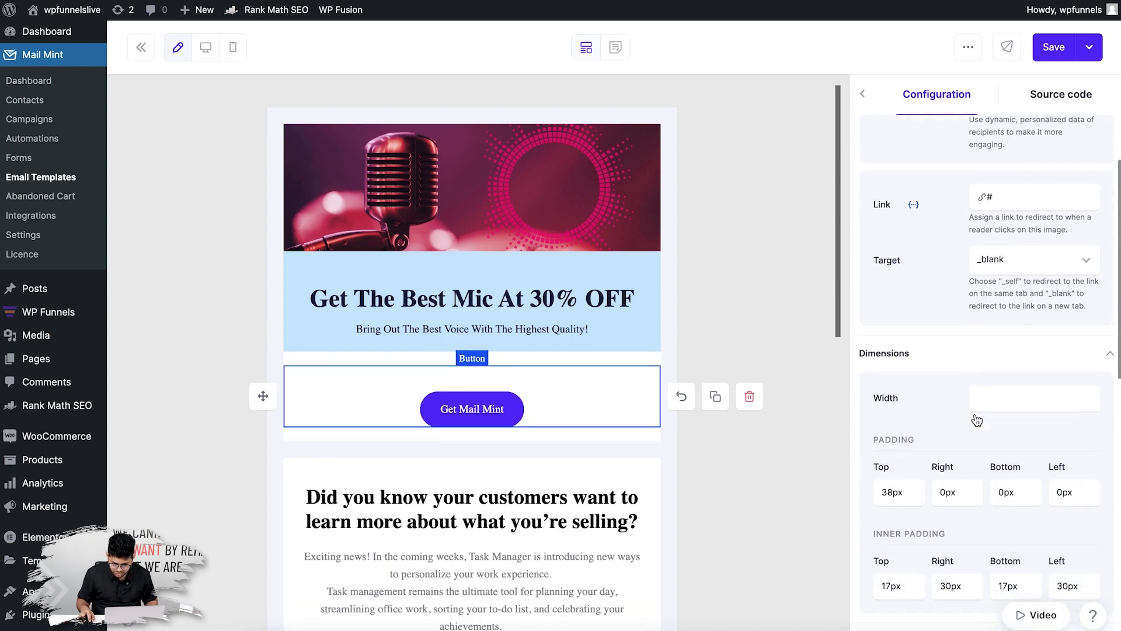
pyautogui.scroll(-1, 977, 421)
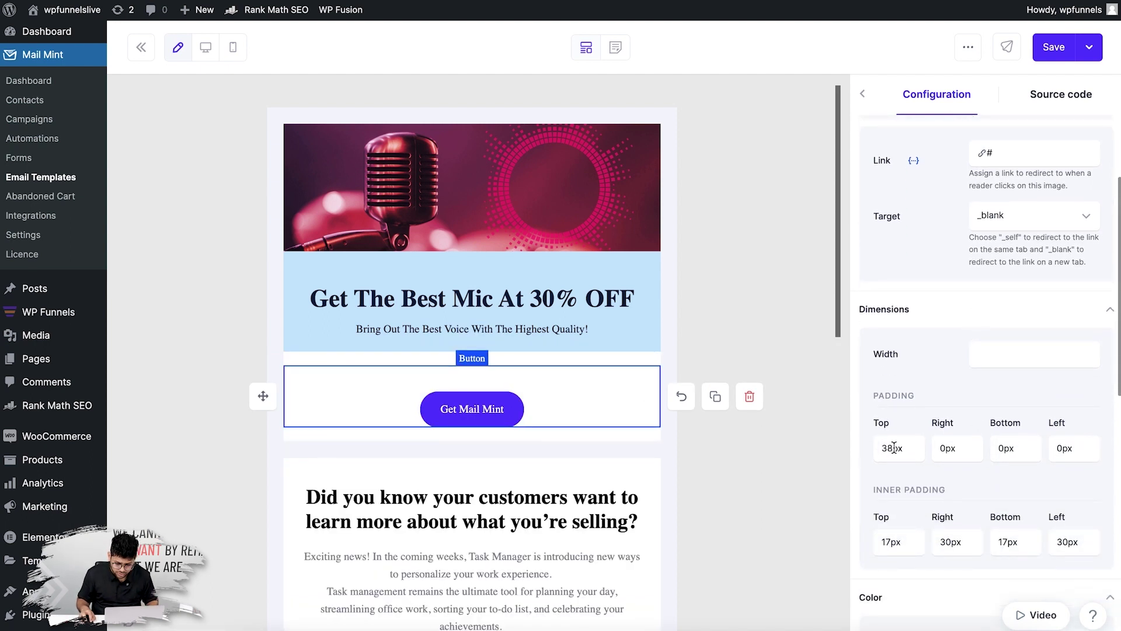
pyautogui.moveTo(893, 447); pyautogui.dragTo(876, 447)
pyautogui.write('100')
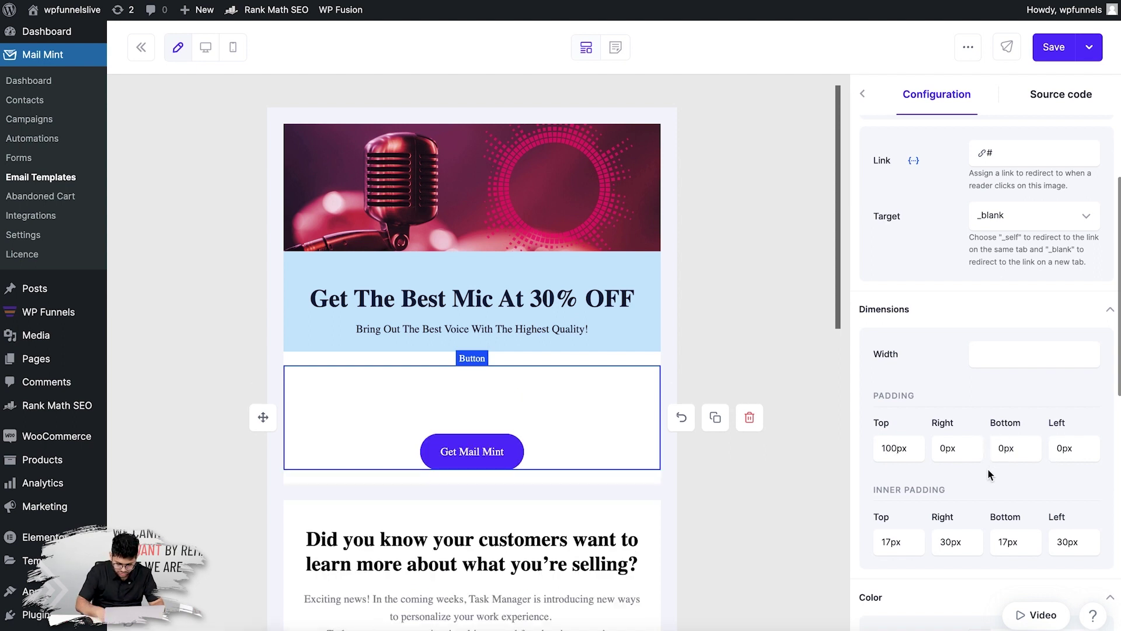
pyautogui.moveTo(1005, 448); pyautogui.dragTo(997, 447)
pyautogui.write('100')
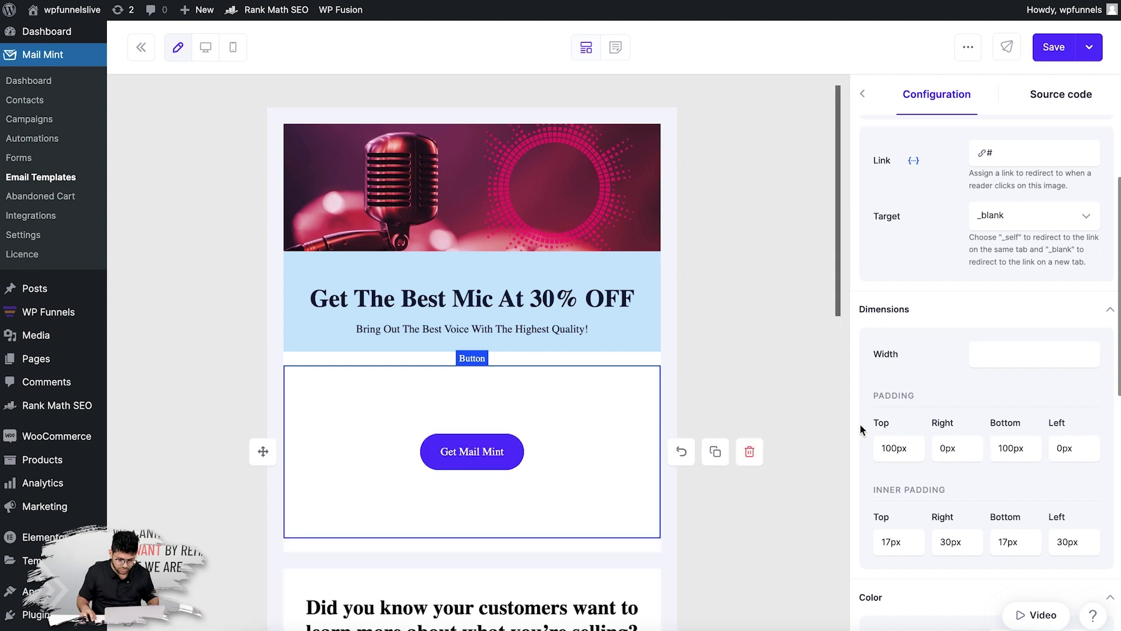
pyautogui.click(666, 374)
pyautogui.click(644, 377)
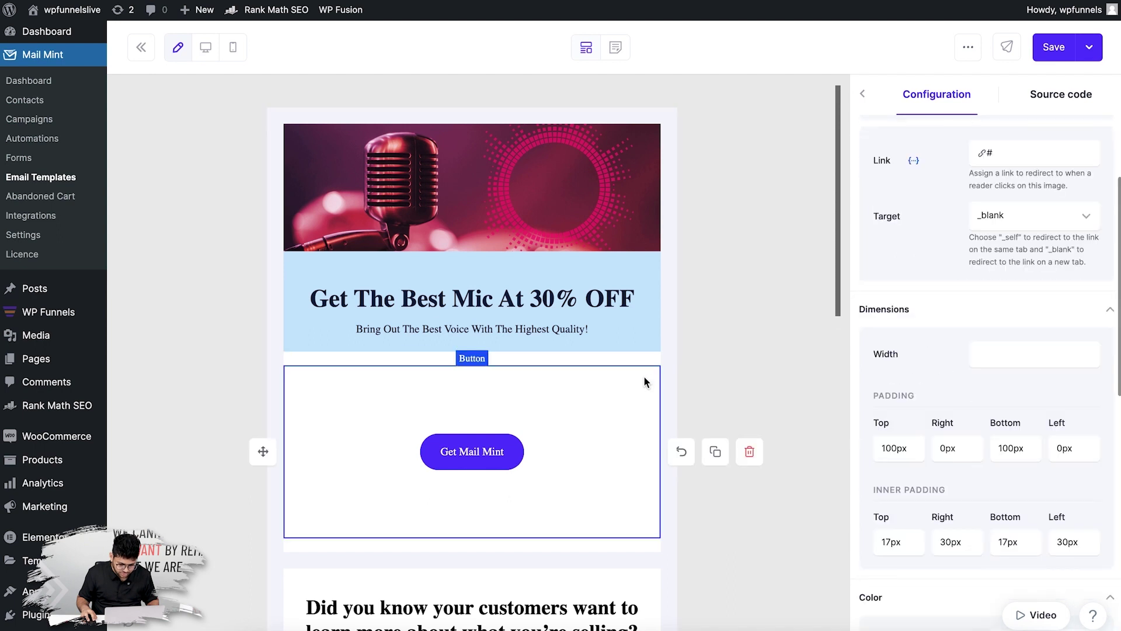
pyautogui.click(651, 365)
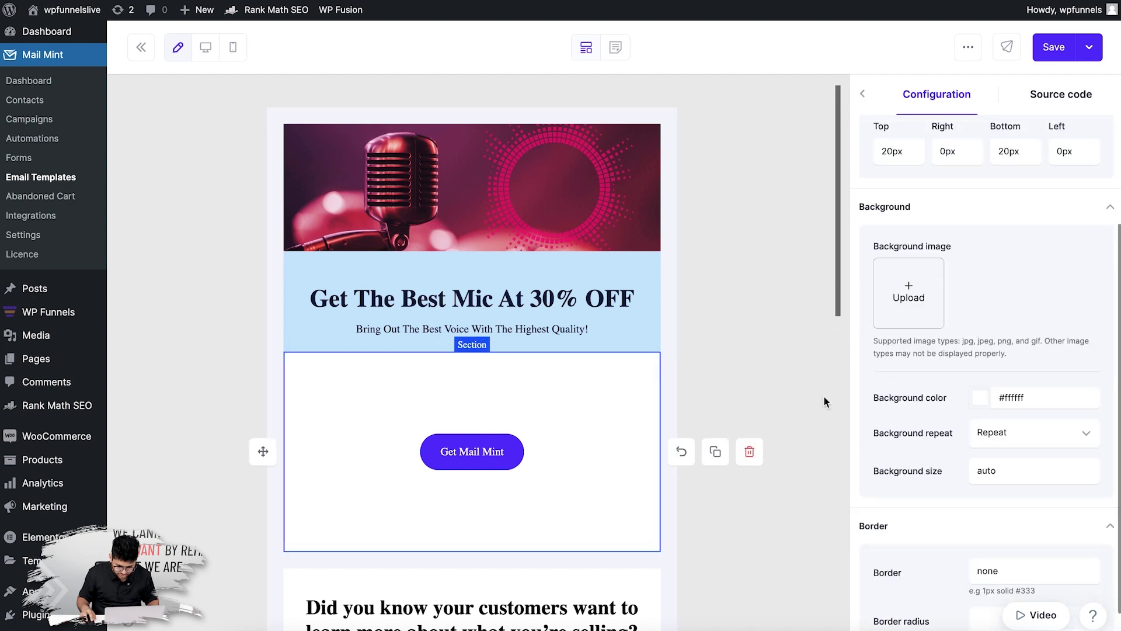
# Set the pink microphone image as the button section's background at 100% size.
pyautogui.scroll(-1, 935, 475)
pyautogui.click(922, 268)
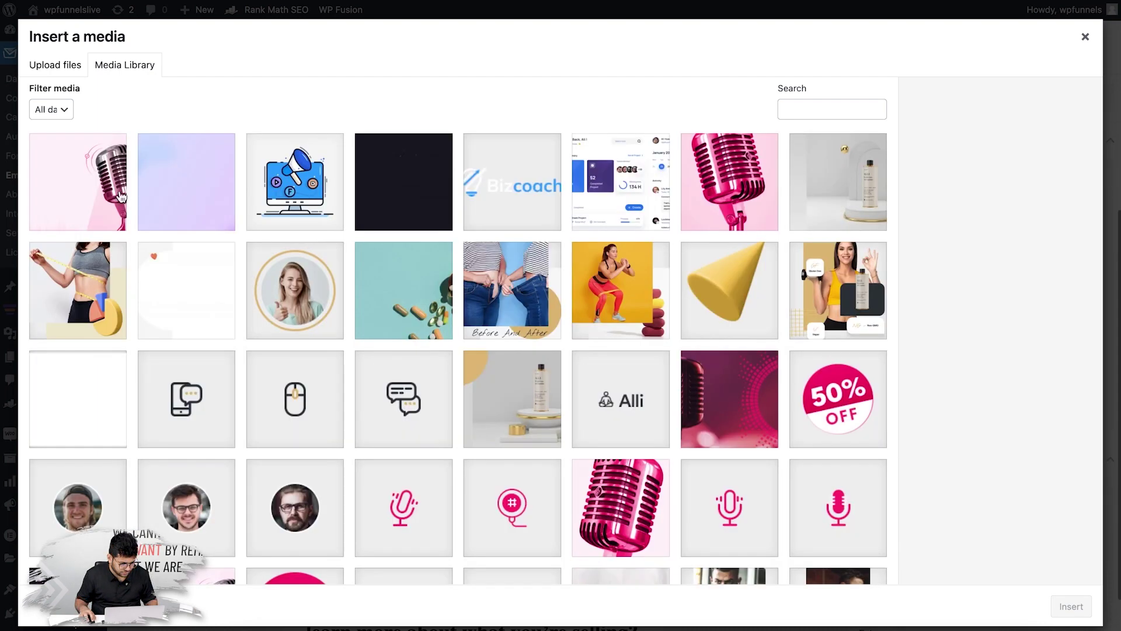
pyautogui.click(117, 198)
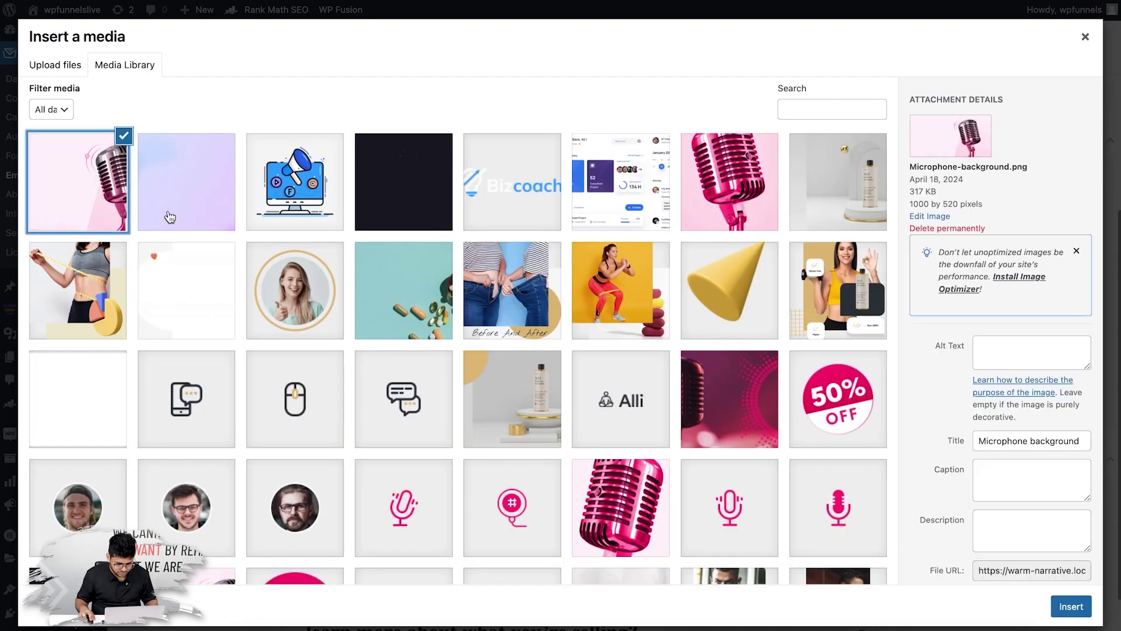
pyautogui.click(1071, 606)
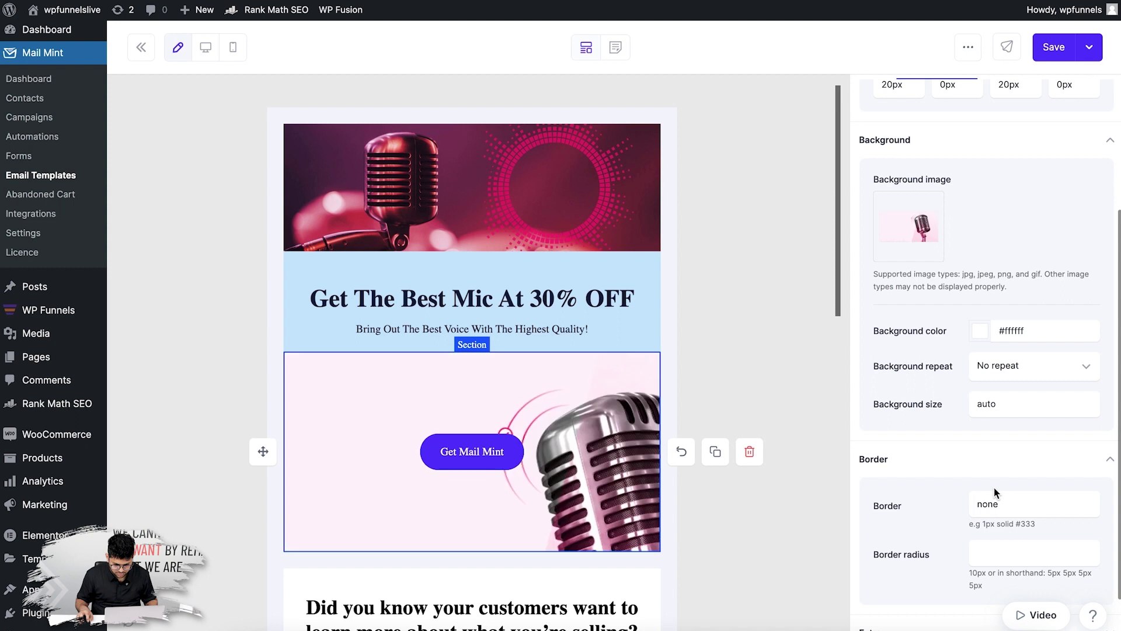
pyautogui.moveTo(1002, 404); pyautogui.dragTo(959, 403)
pyautogui.write('100')
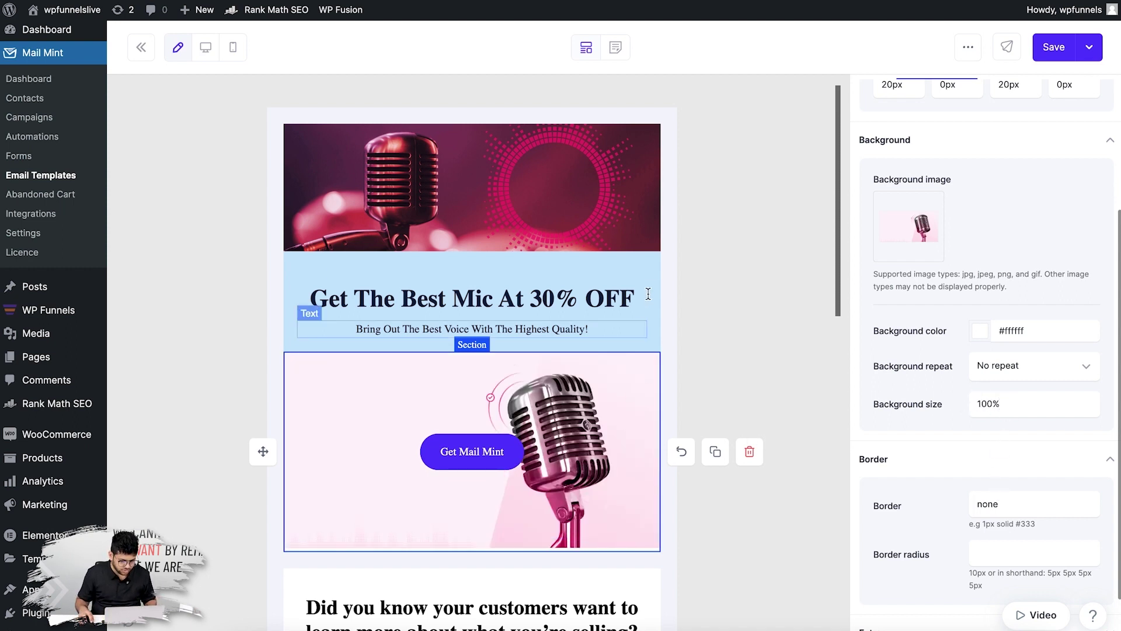
# Change the headline section's background to the sampled pale pink #fff4f9.
pyautogui.click(651, 268)
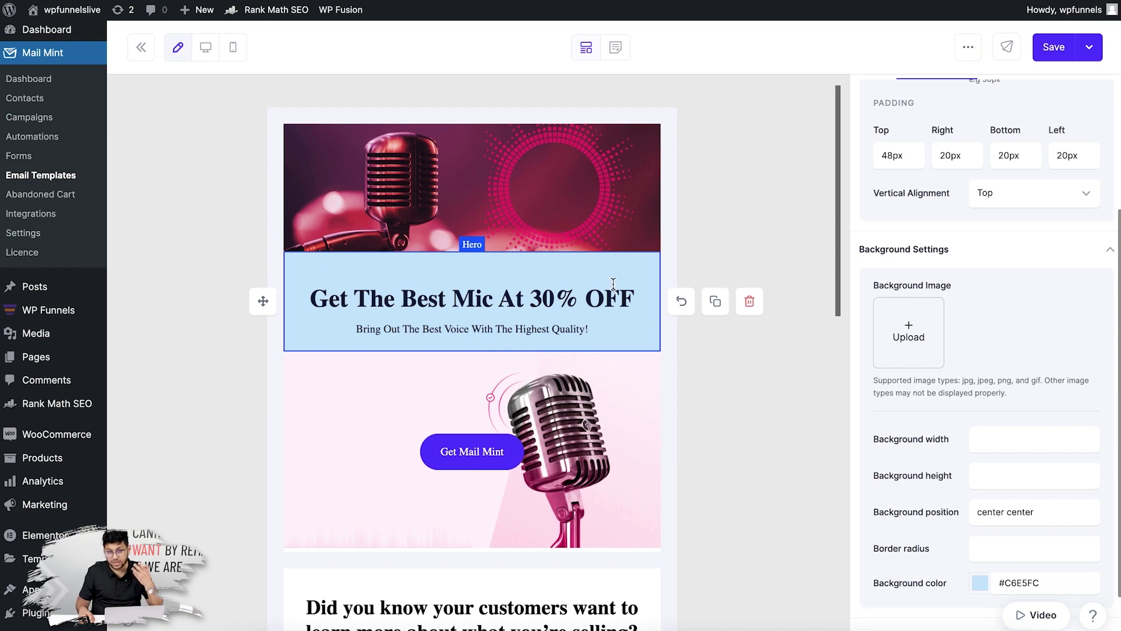
pyautogui.scroll(-1, 944, 416)
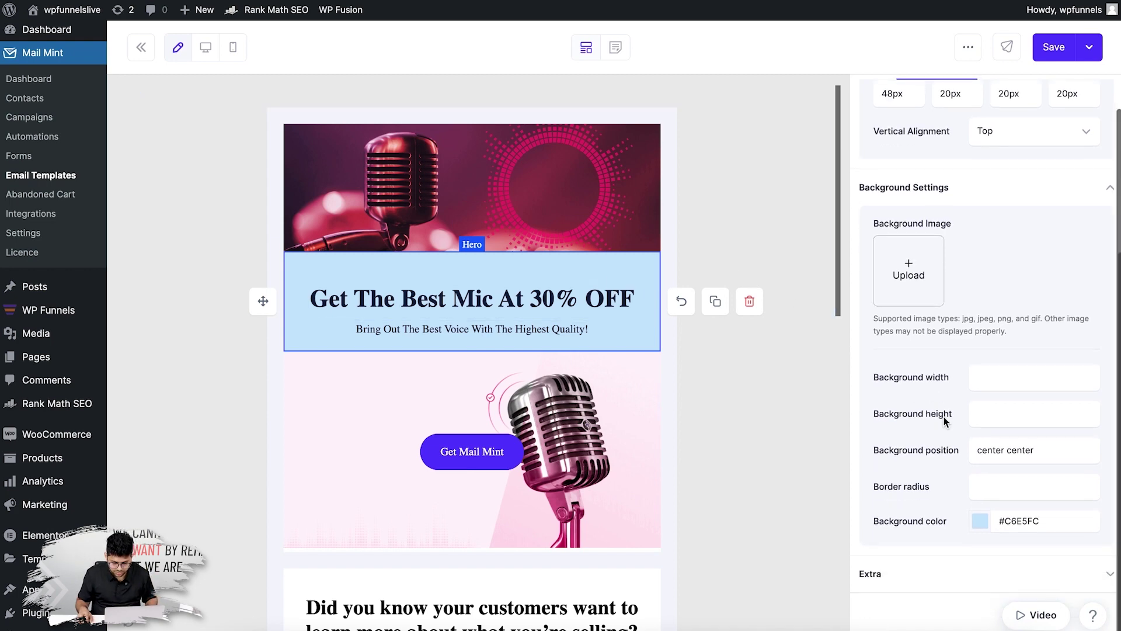
pyautogui.click(981, 521)
pyautogui.click(1054, 407)
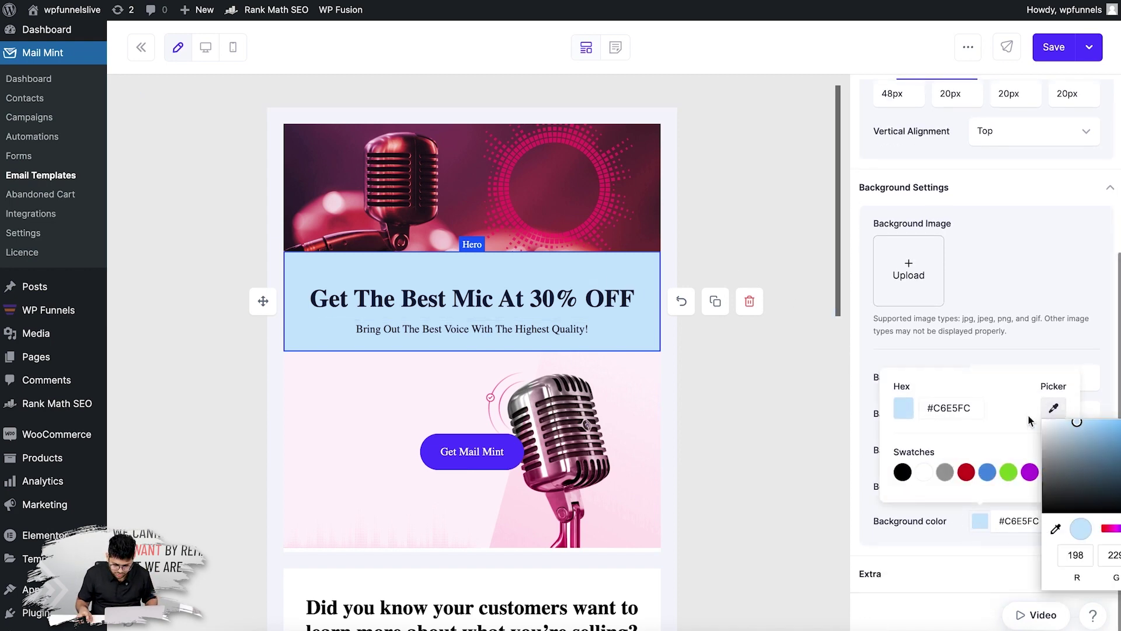
pyautogui.click(1056, 529)
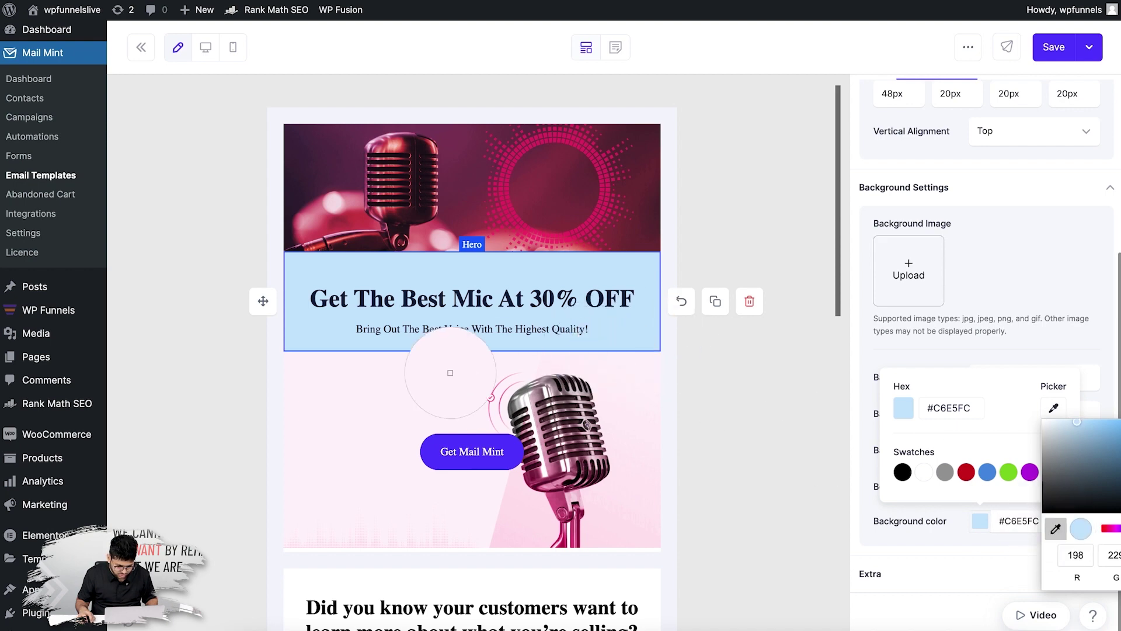
pyautogui.click(416, 380)
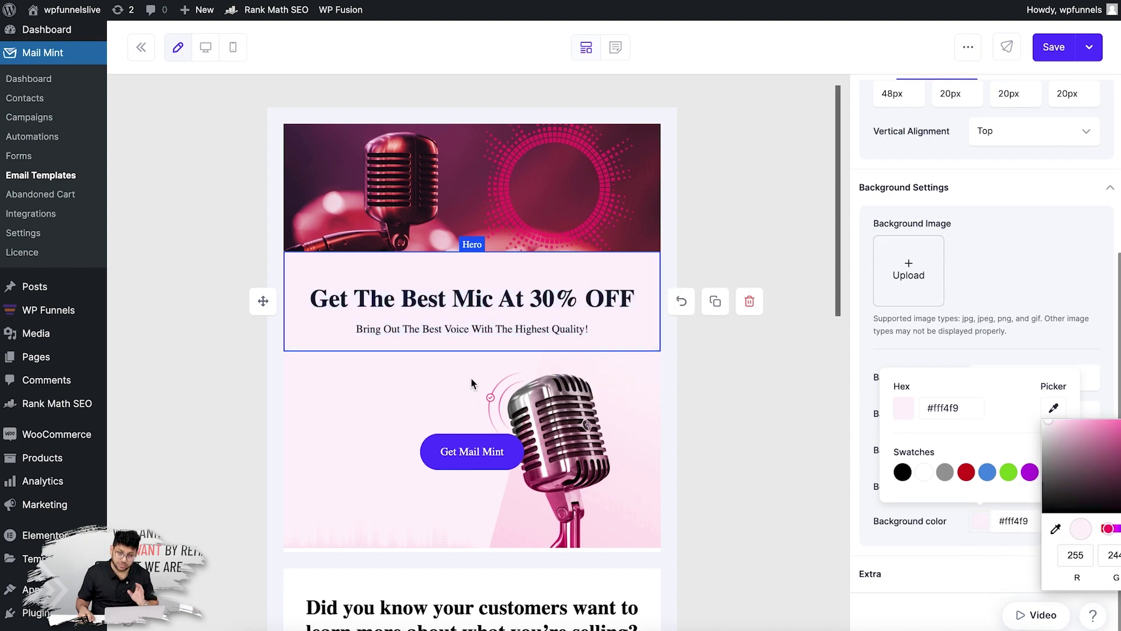
pyautogui.click(531, 453)
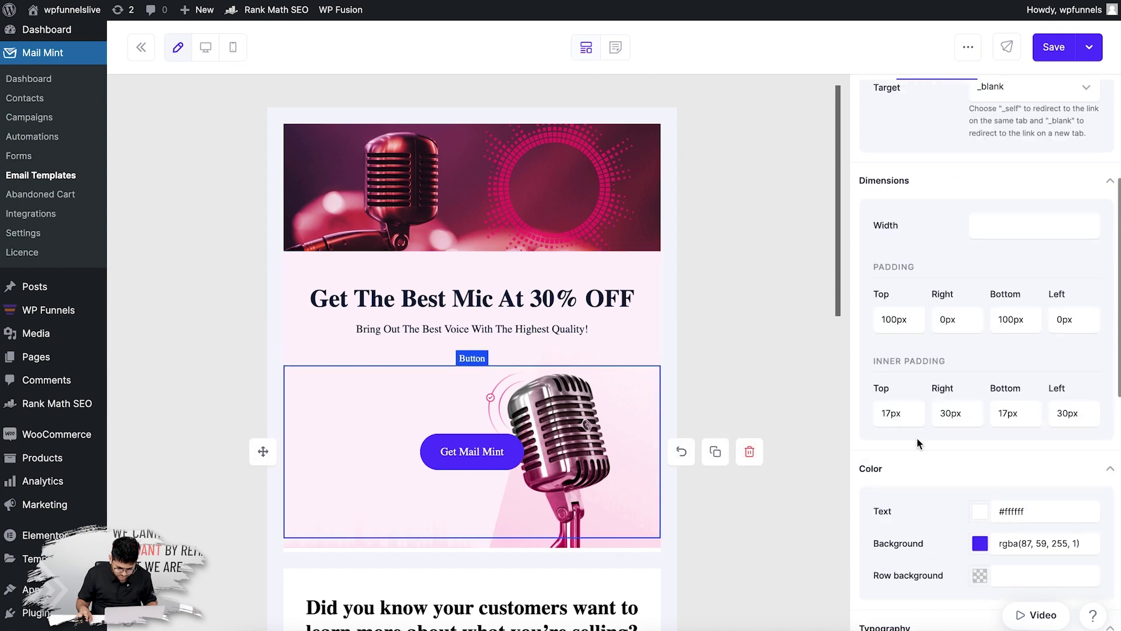
pyautogui.scroll(-8, 973, 446)
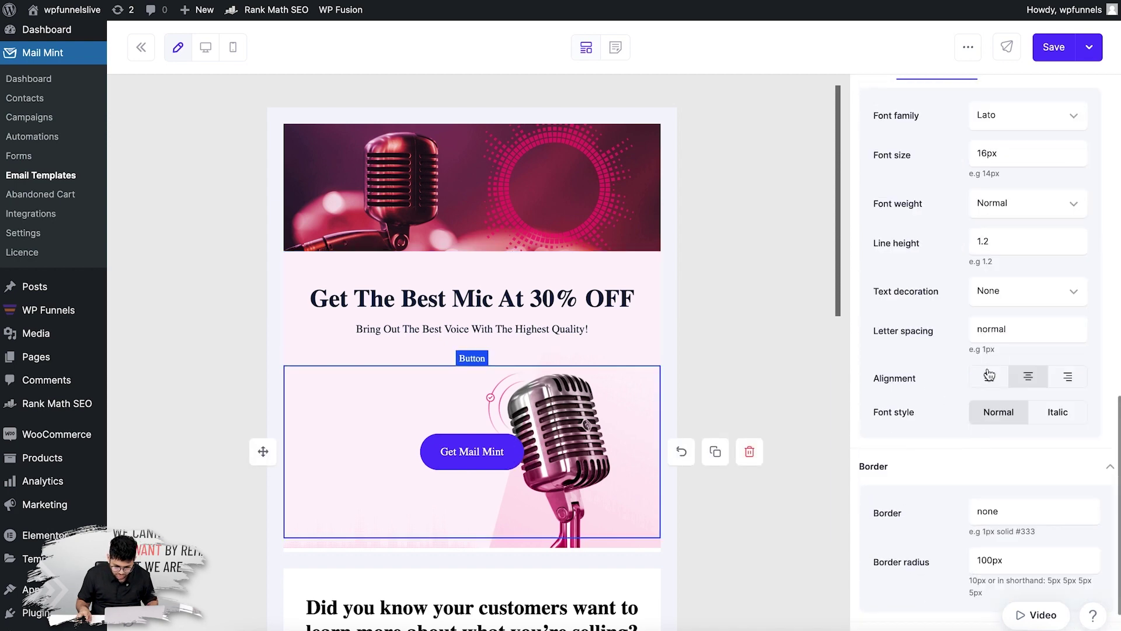
# Align the Get Mail Mint button left with 50px left padding.
pyautogui.click(989, 376)
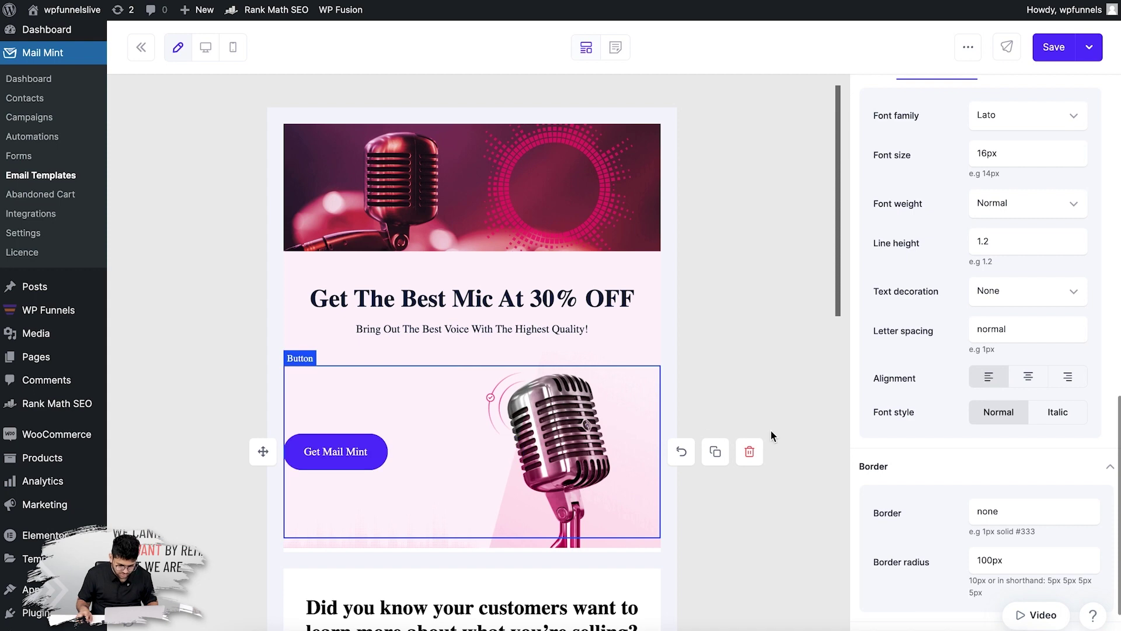
pyautogui.scroll(8, 1038, 342)
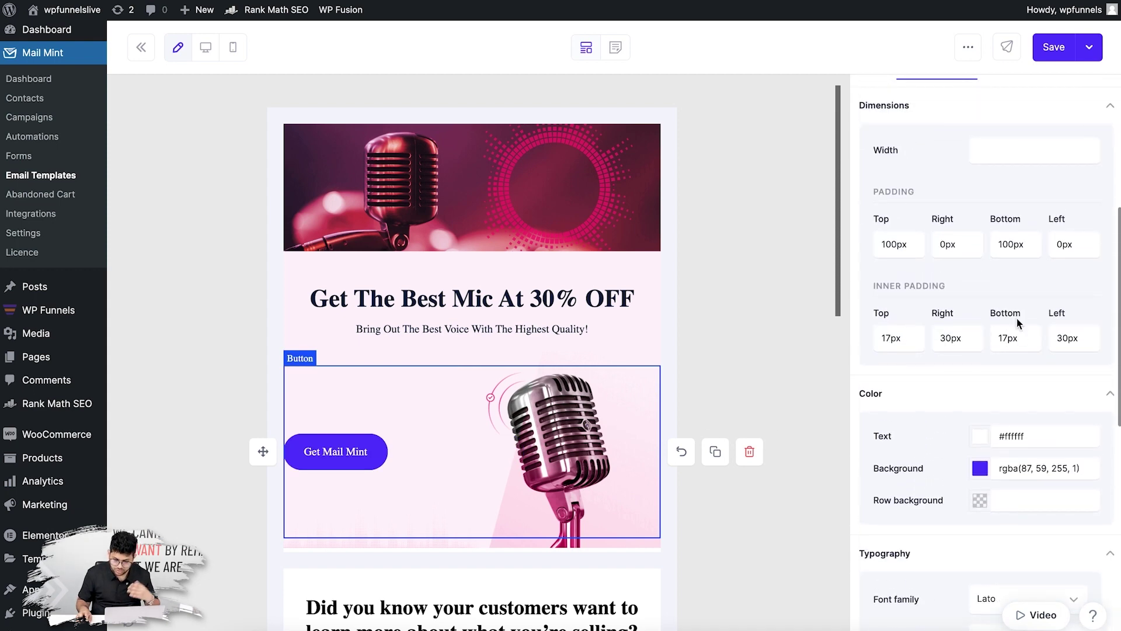
pyautogui.click(1057, 245)
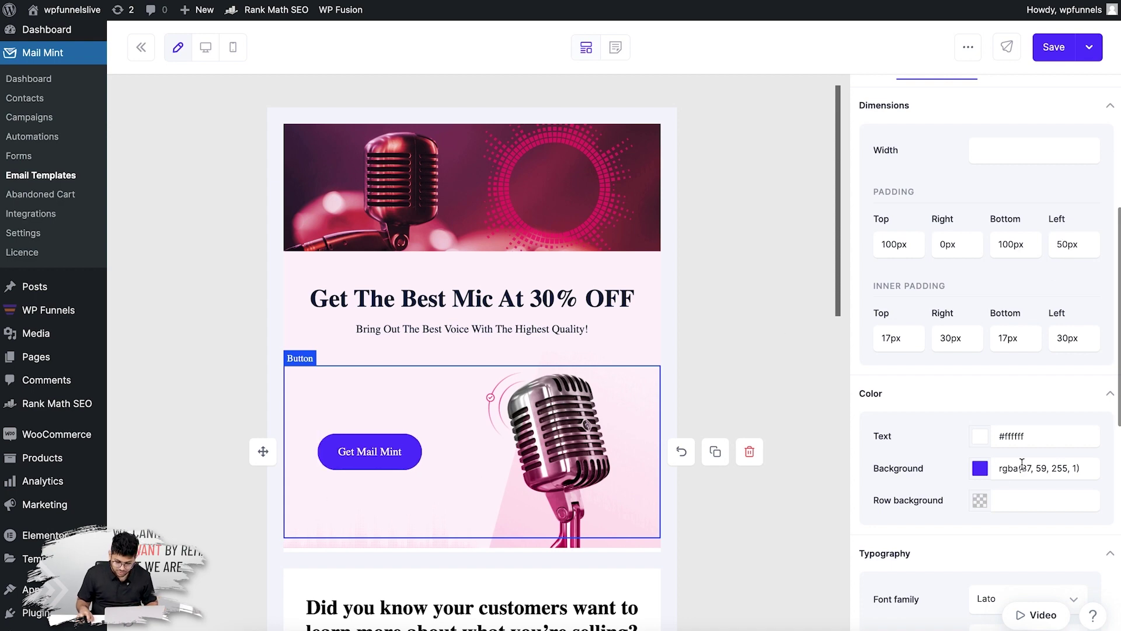
# Color the button background with the banner's pink #e6266d using the eyedropper.
pyautogui.click(980, 470)
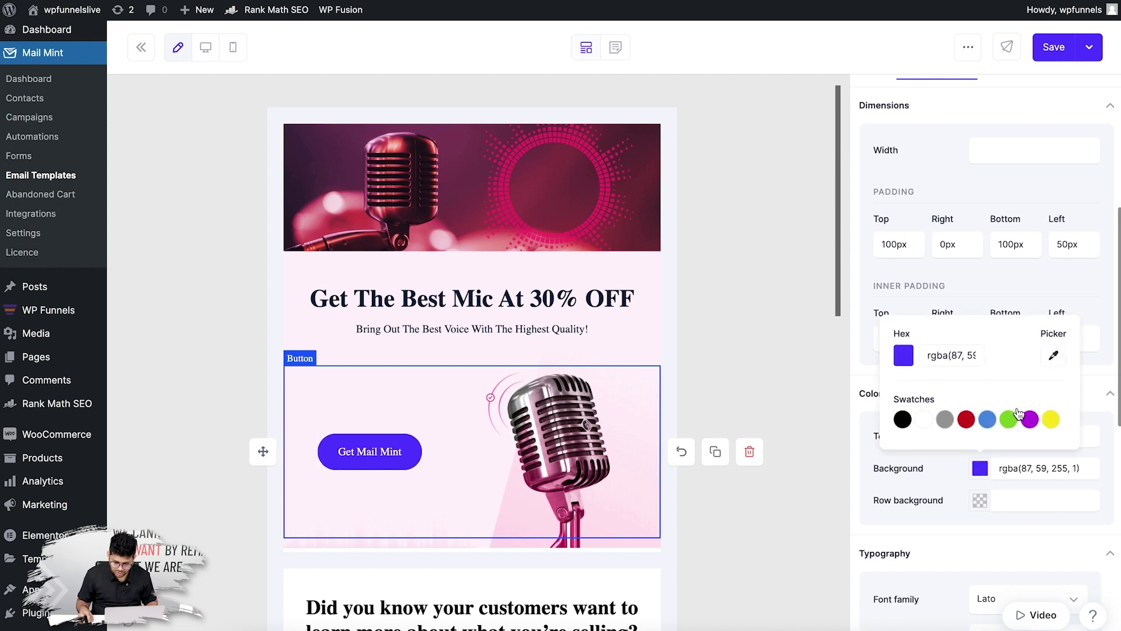
pyautogui.click(1054, 355)
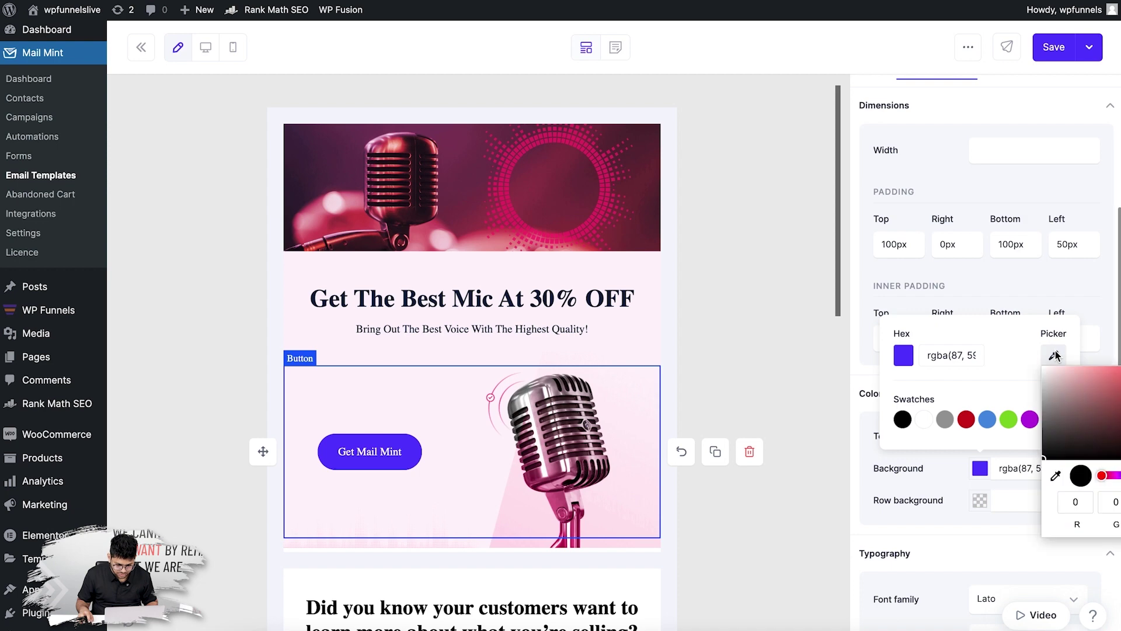
pyautogui.click(1056, 477)
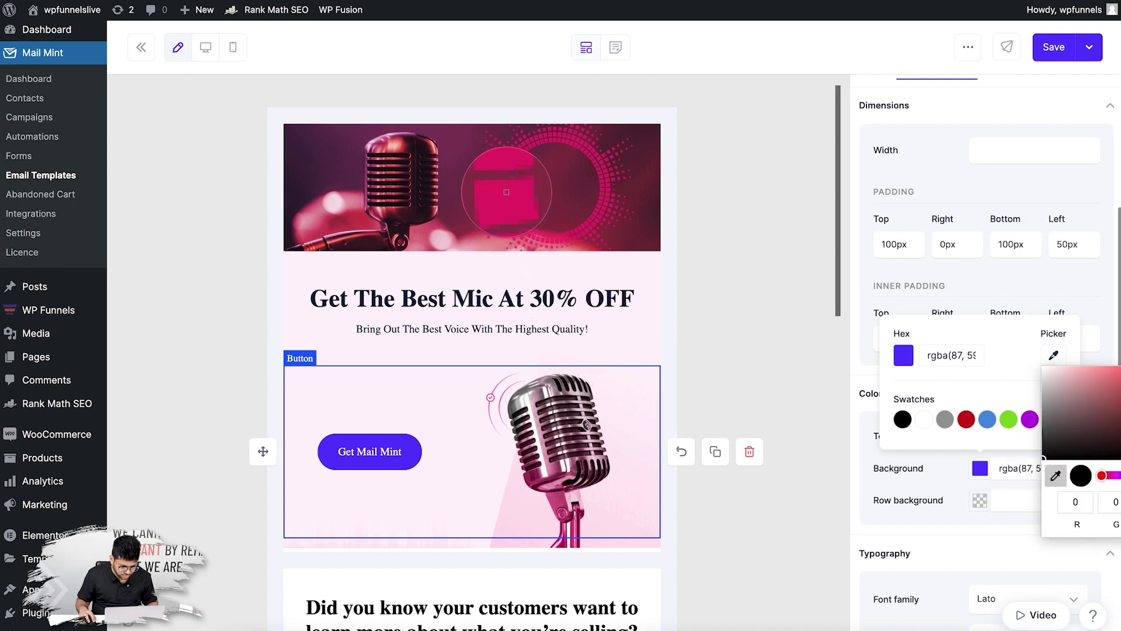
pyautogui.click(506, 194)
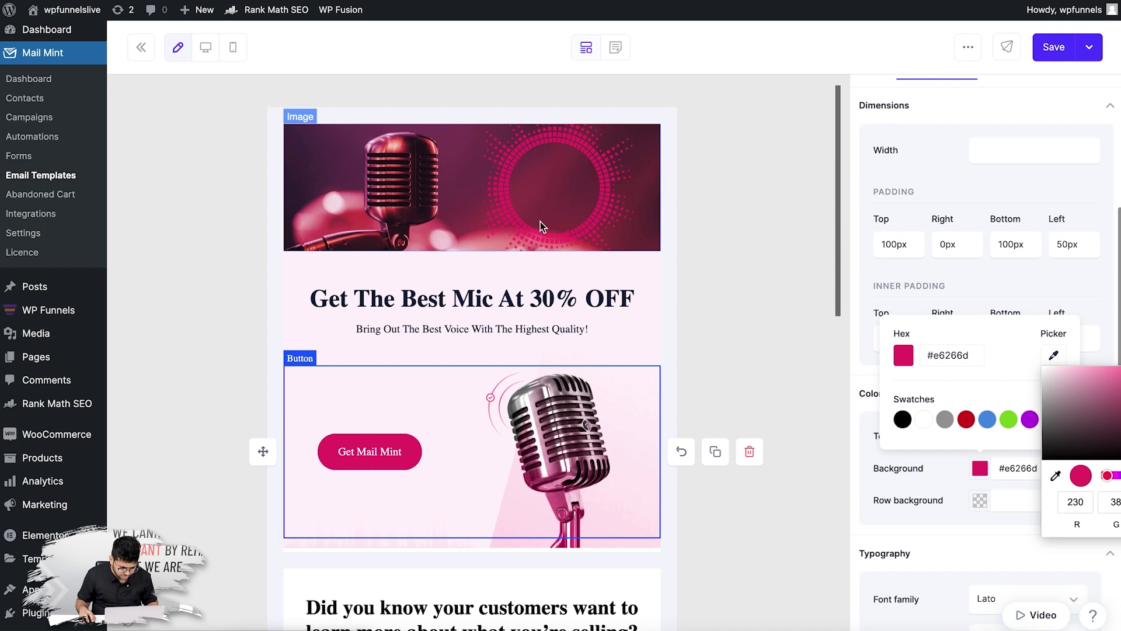
pyautogui.click(874, 372)
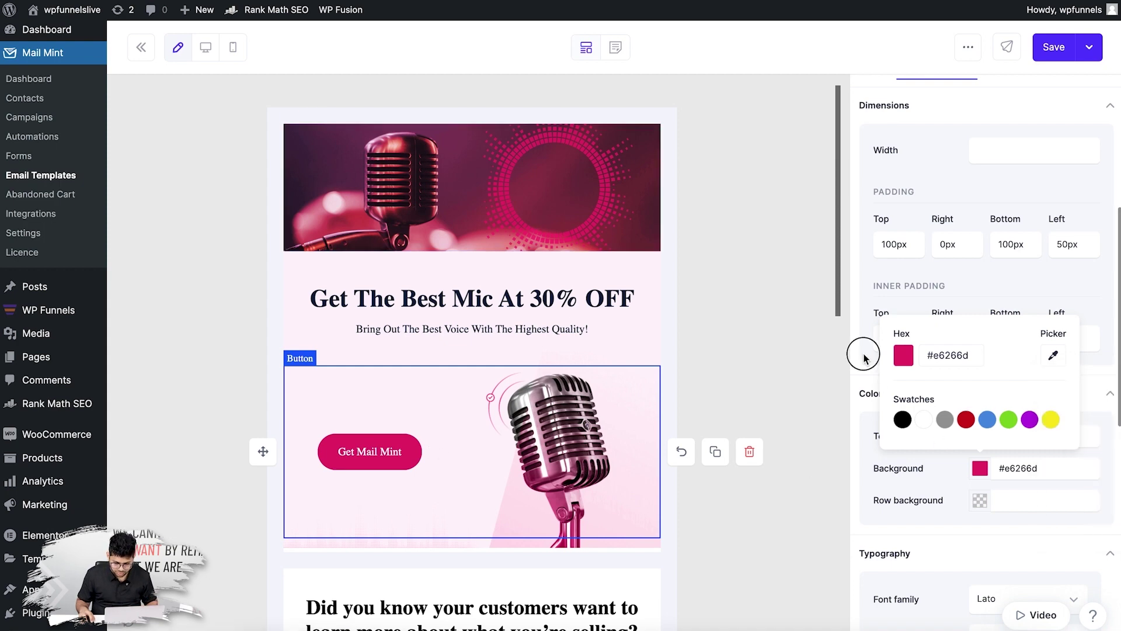
# Set the button text font weight to 700.
pyautogui.scroll(-6, 970, 391)
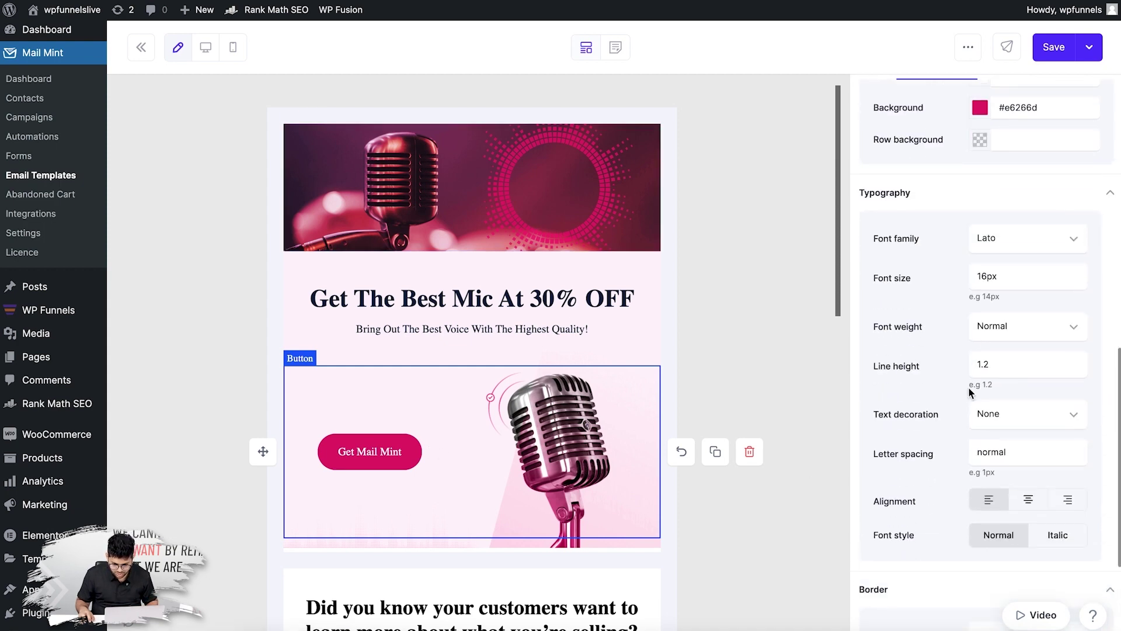
pyautogui.click(1071, 327)
pyautogui.scroll(-3, 1035, 411)
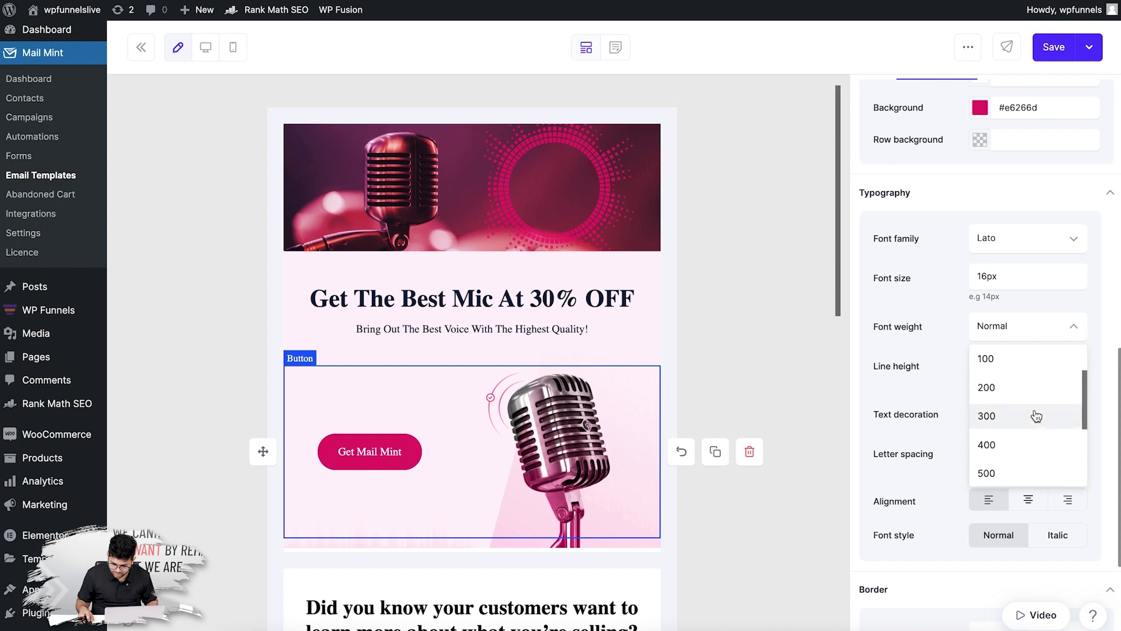
pyautogui.scroll(-2, 1034, 418)
pyautogui.click(995, 460)
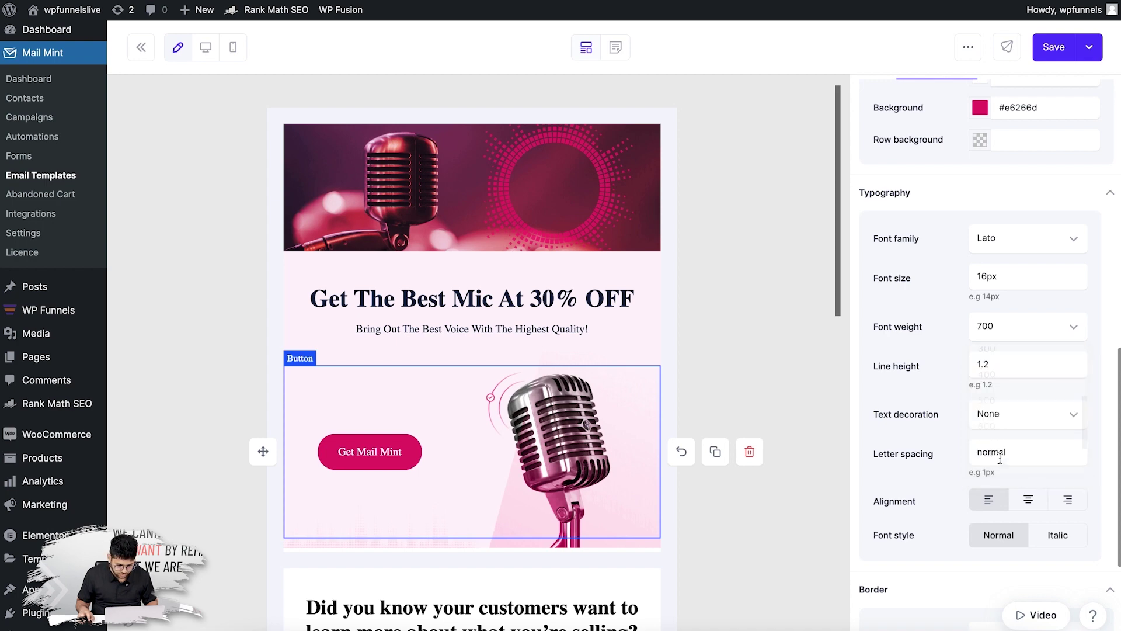
pyautogui.click(776, 356)
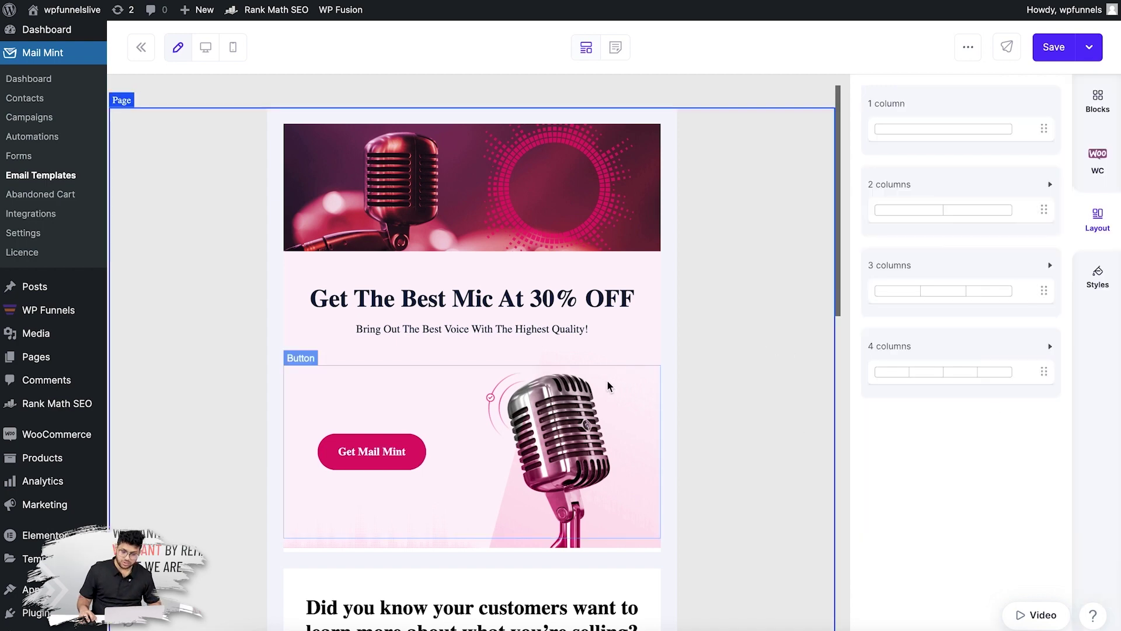
# Delete the customer-news section containing the Coming Soon image.
pyautogui.scroll(-3, 607, 382)
pyautogui.click(653, 419)
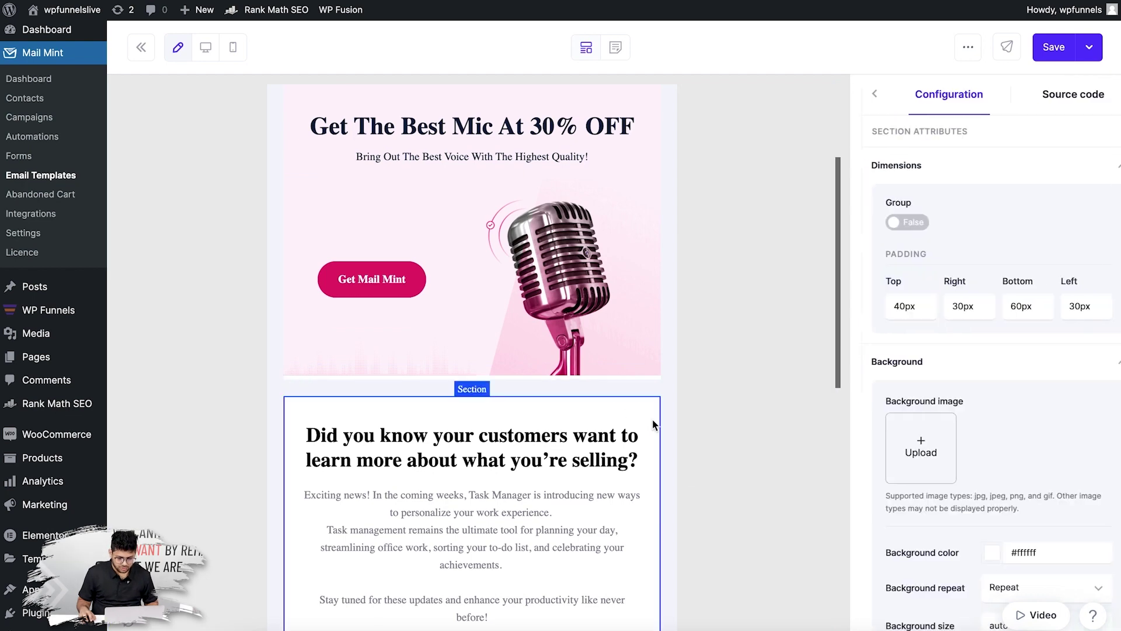
pyautogui.scroll(-5, 613, 456)
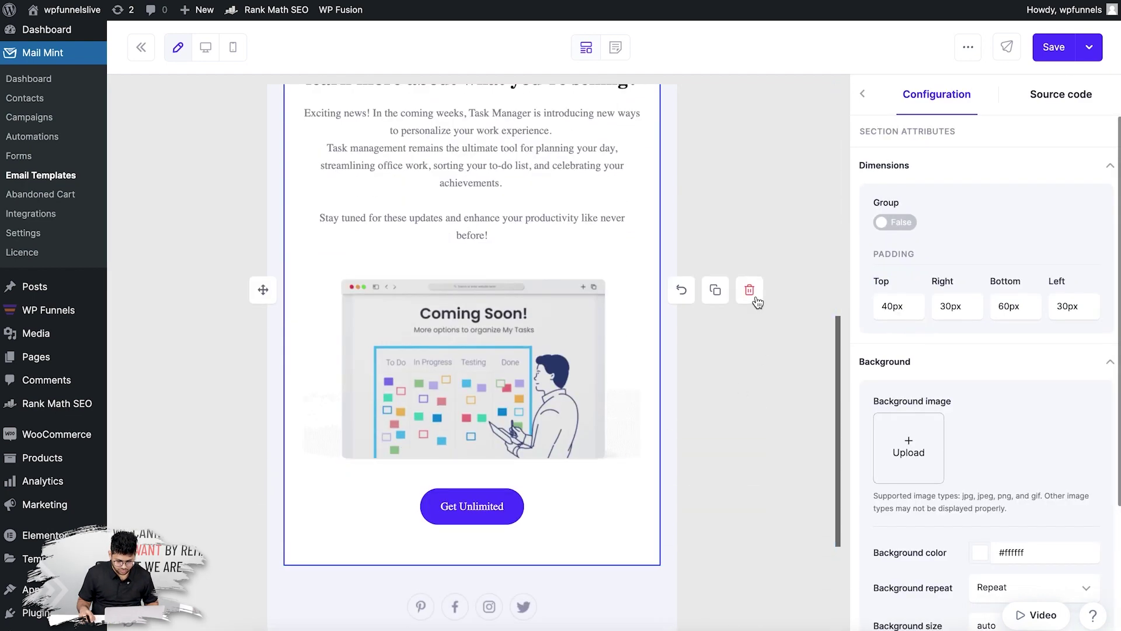
pyautogui.click(748, 289)
pyautogui.scroll(-1, 594, 336)
pyautogui.scroll(3, 632, 379)
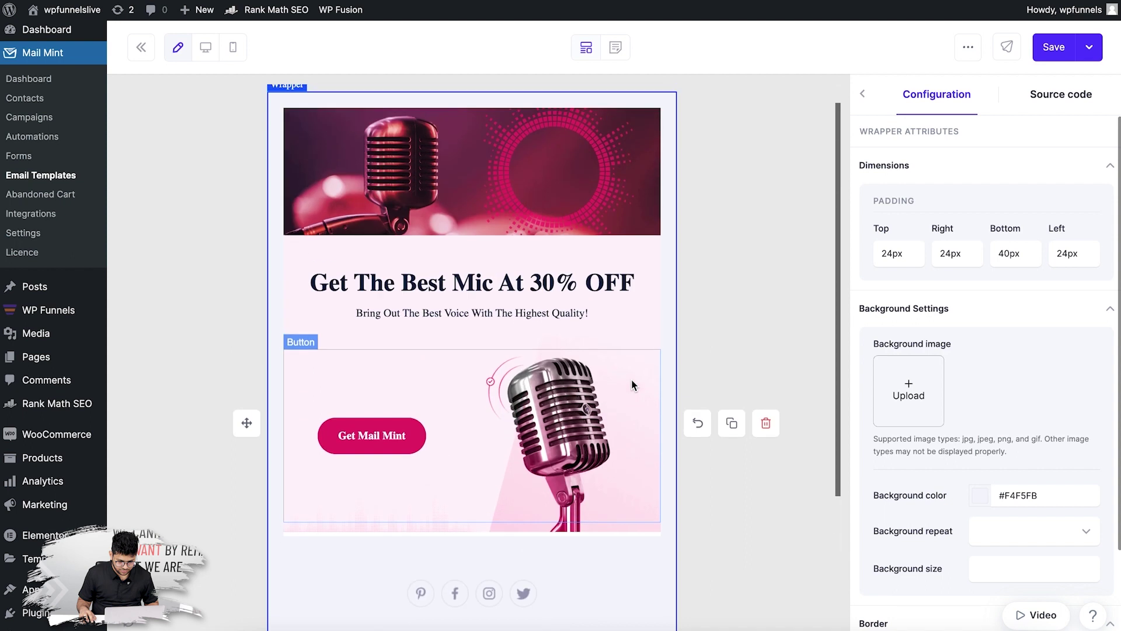
# Save the edited Product Offer template.
pyautogui.click(765, 284)
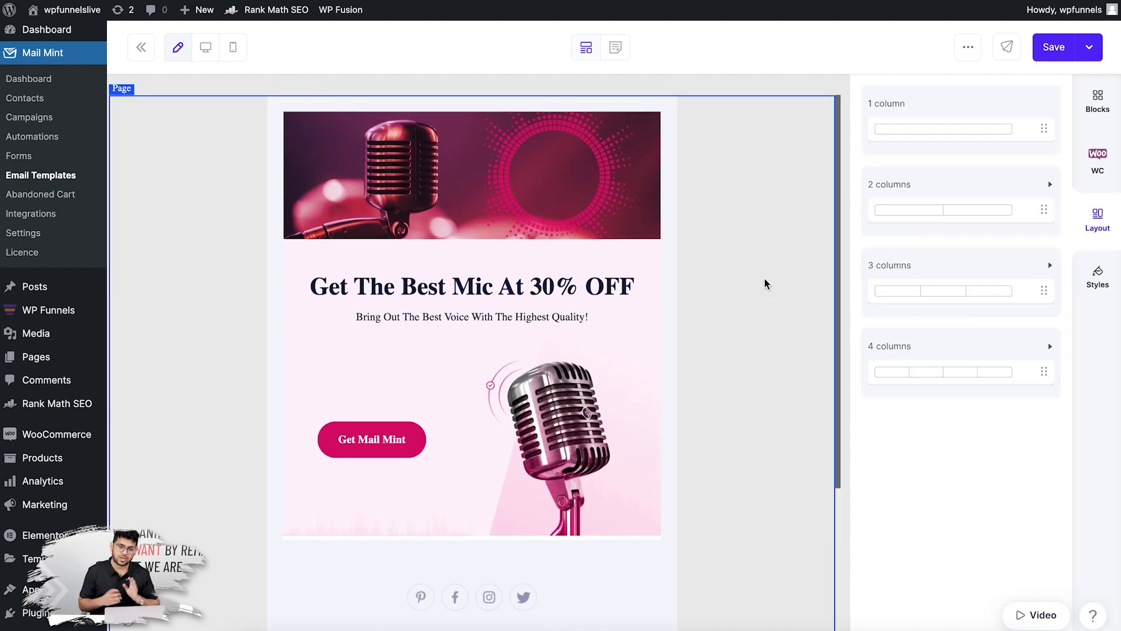
pyautogui.scroll(-3, 643, 348)
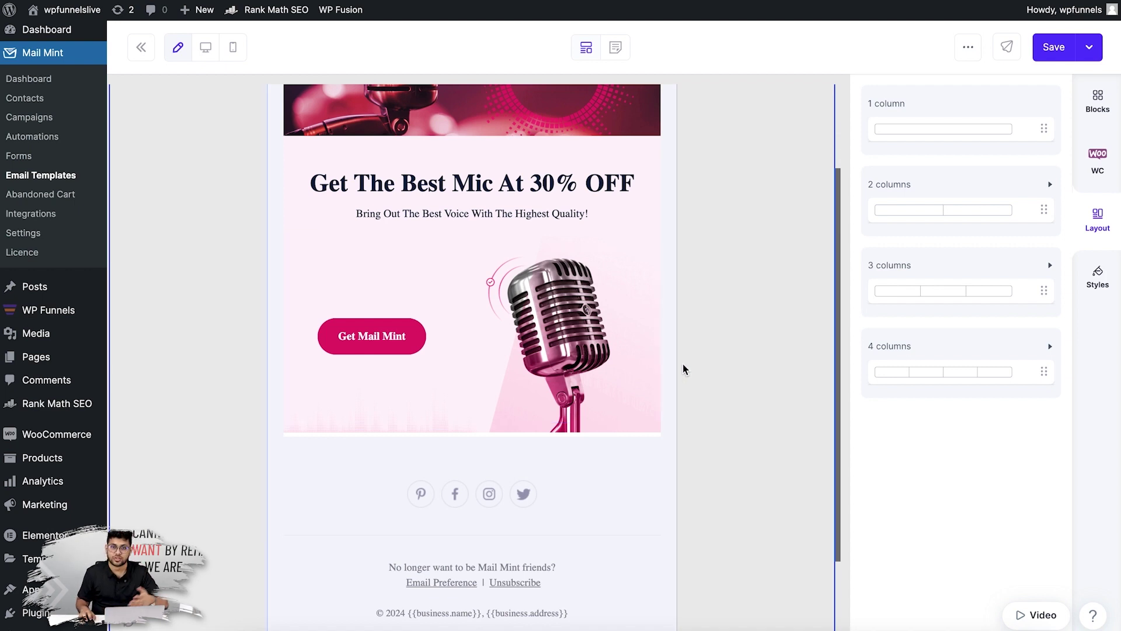
pyautogui.scroll(3, 687, 368)
pyautogui.scroll(1, 451, 316)
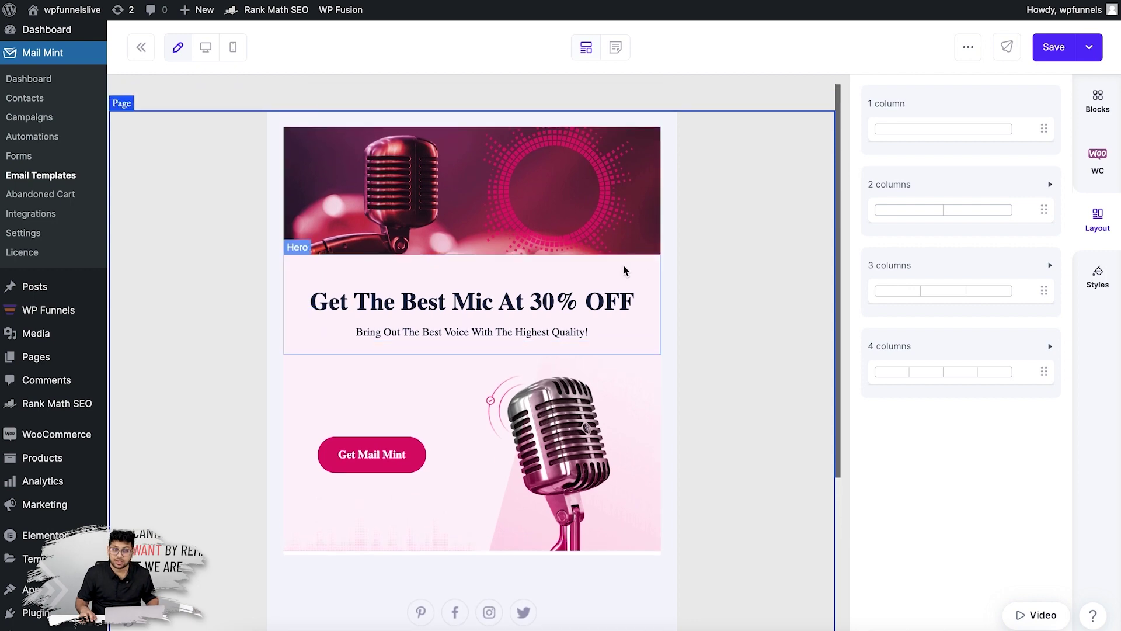
pyautogui.click(1053, 50)
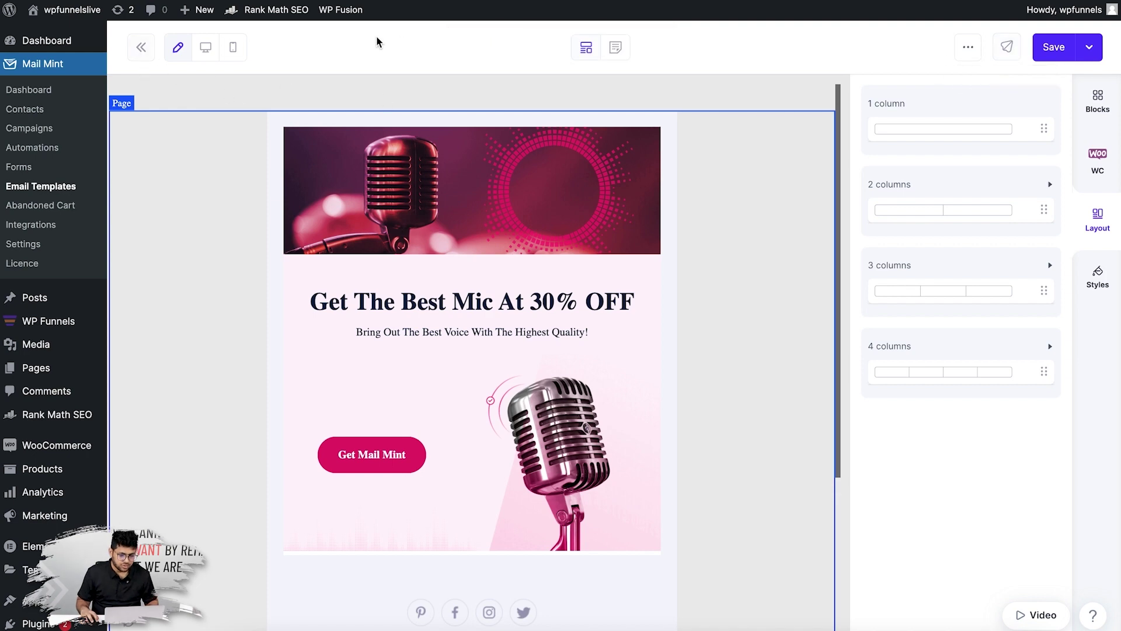
# Return to the Email Templates list and preview the saved Product Offer template.
pyautogui.click(141, 47)
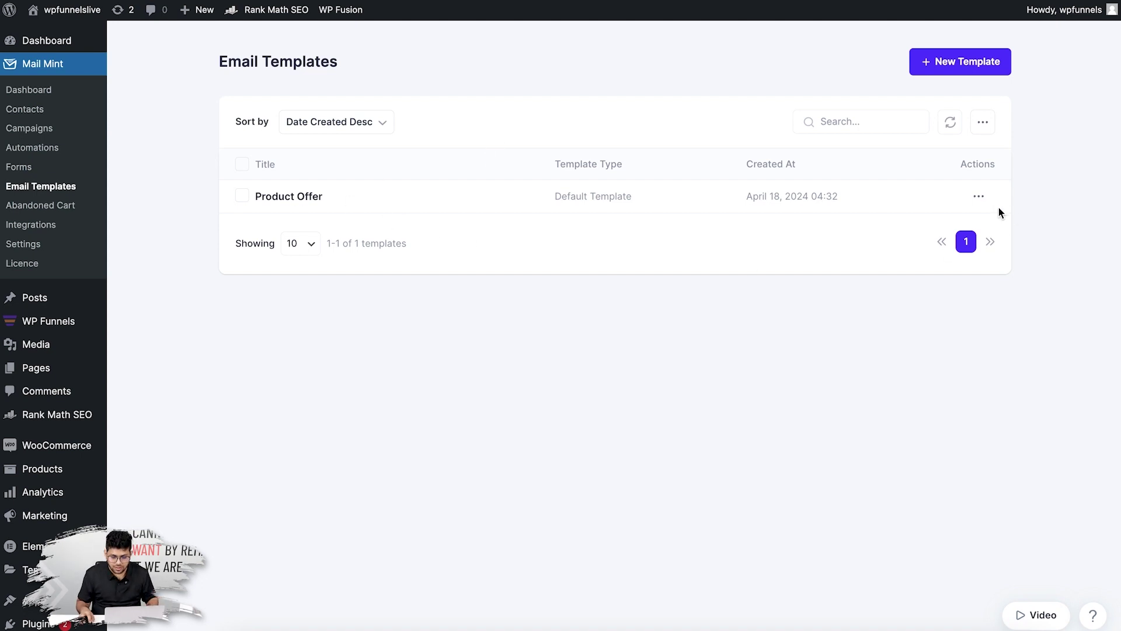
pyautogui.click(980, 198)
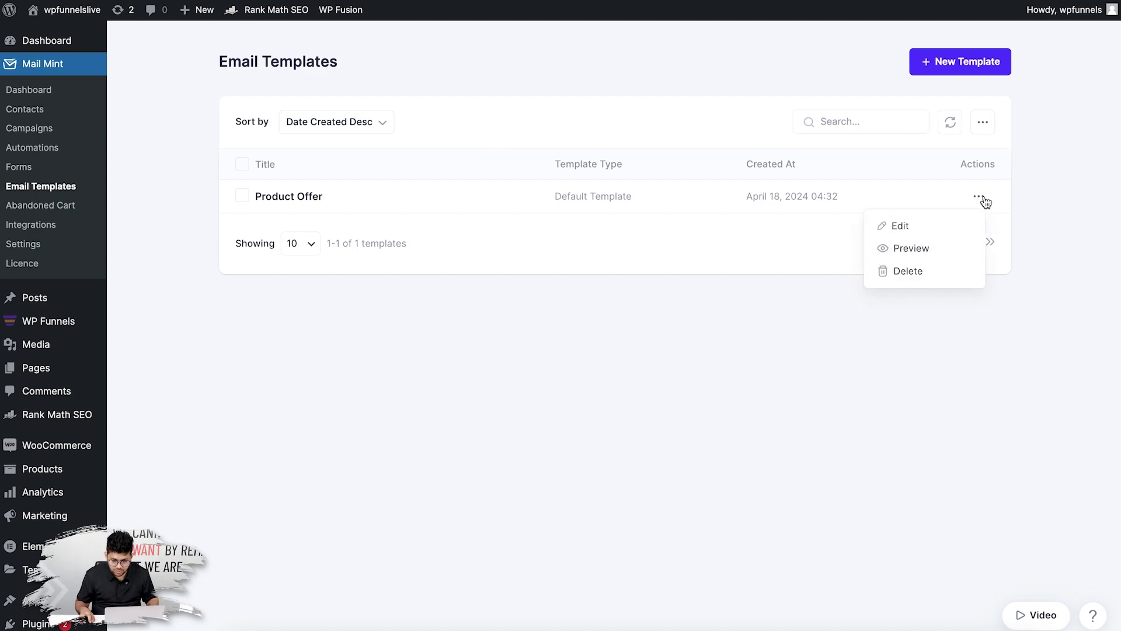
pyautogui.click(919, 257)
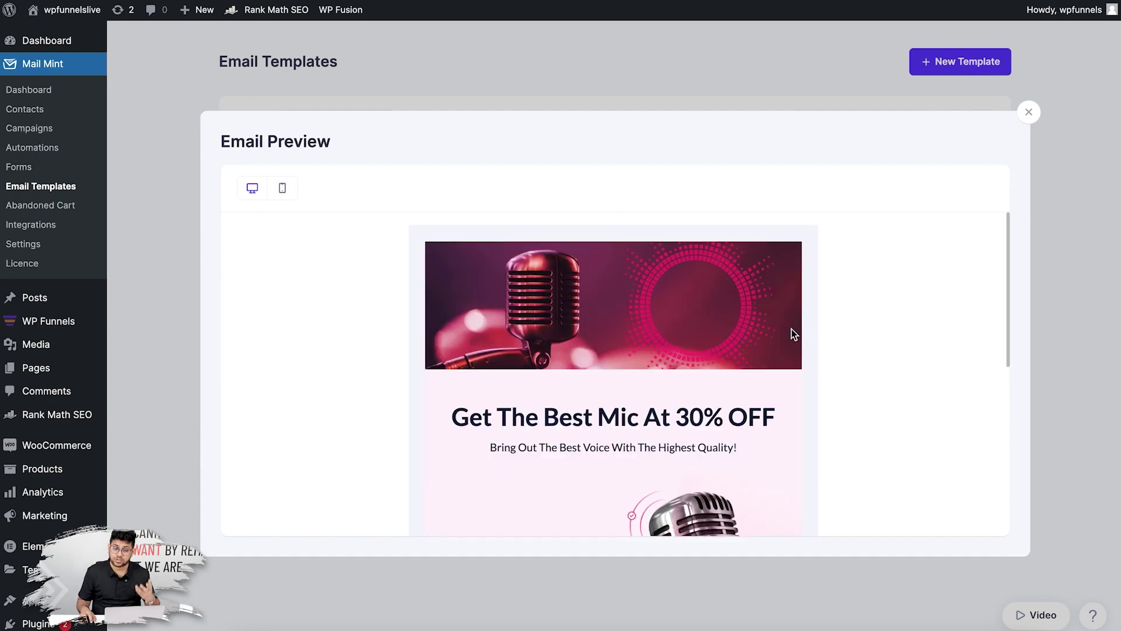
pyautogui.scroll(-8, 791, 328)
pyautogui.scroll(5, 790, 329)
pyautogui.scroll(2, 790, 328)
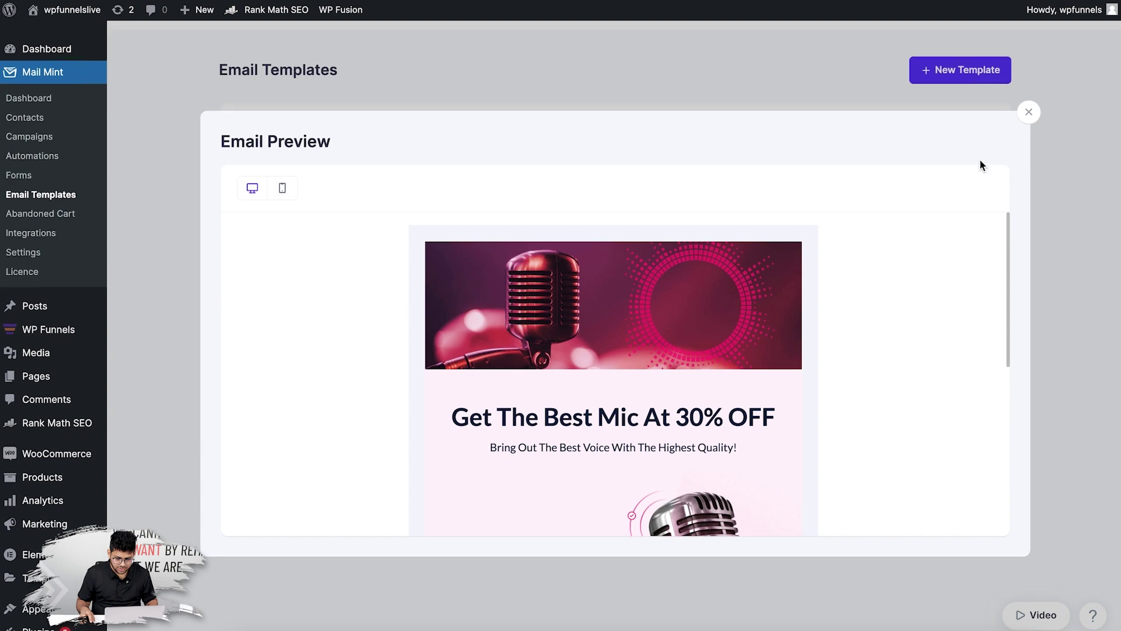
pyautogui.click(1028, 114)
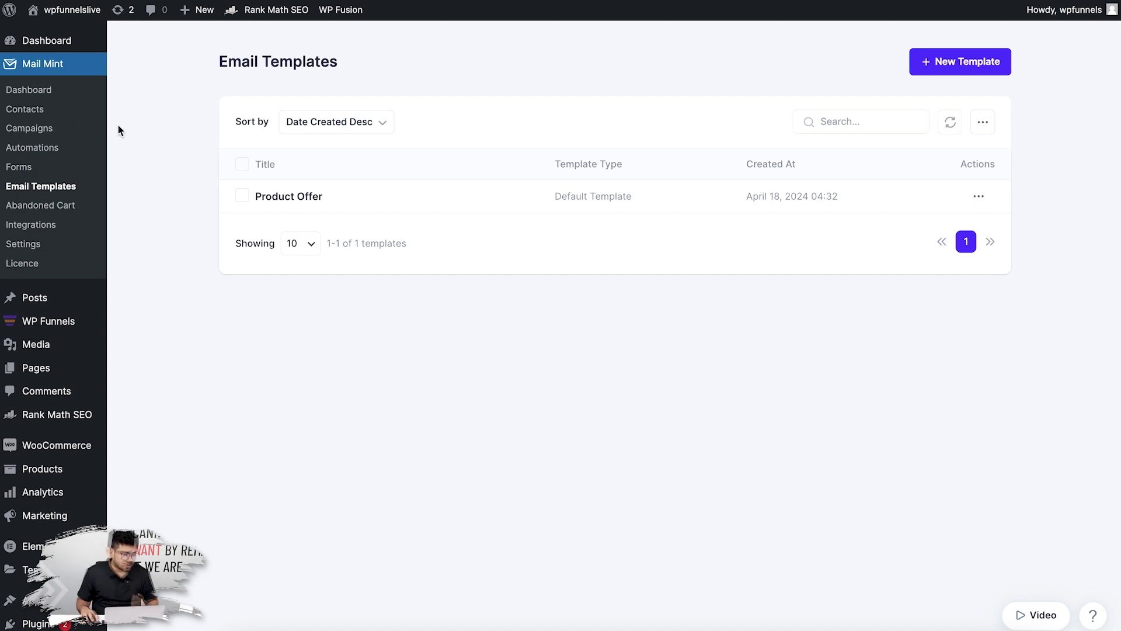
# Create a new regular single-email campaign from the Campaigns list.
pyautogui.click(30, 128)
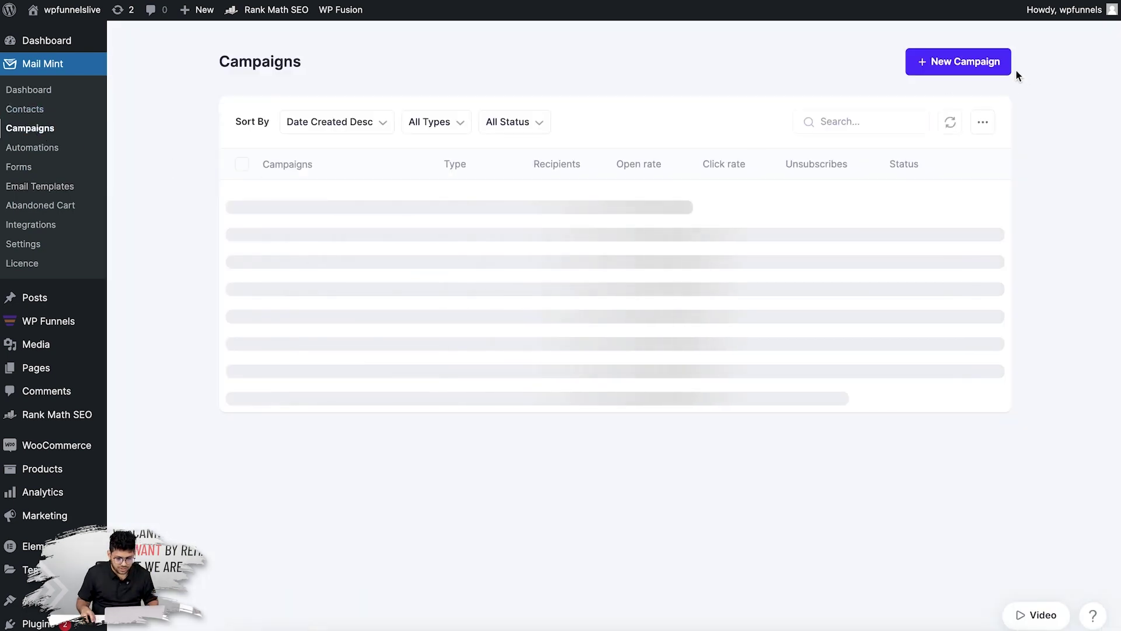
pyautogui.click(979, 65)
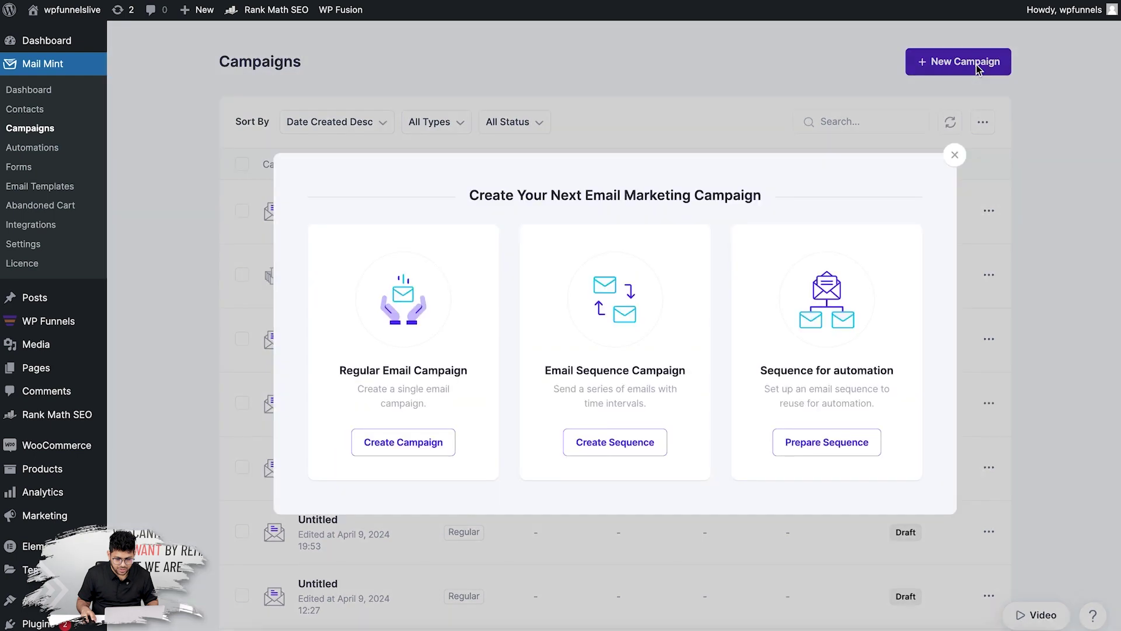
pyautogui.click(420, 445)
pyautogui.scroll(-2, 638, 300)
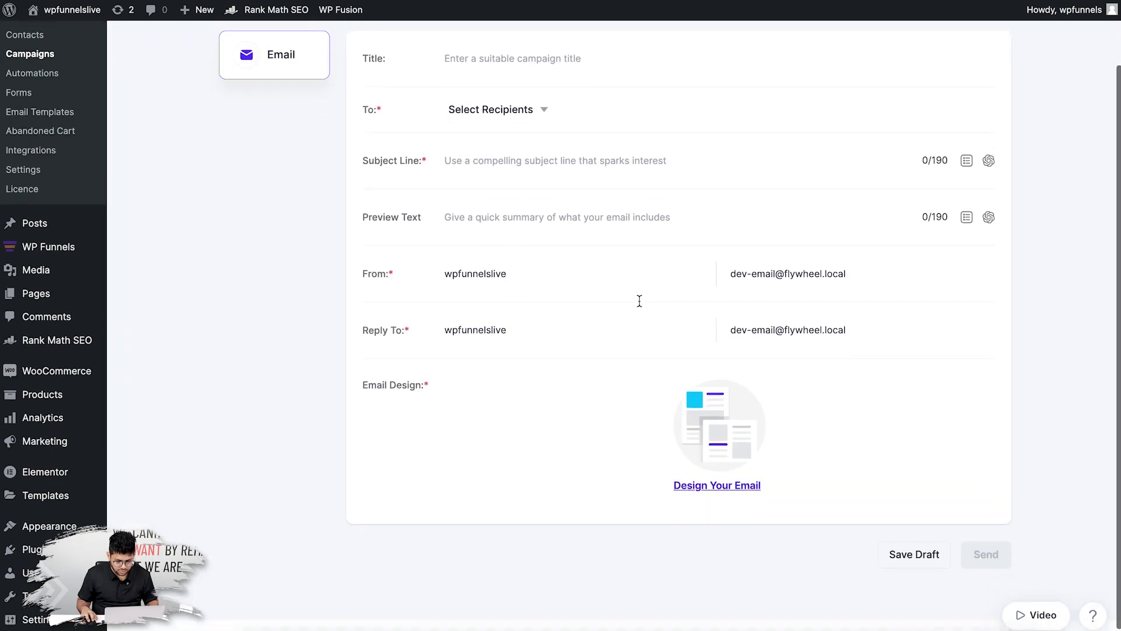
pyautogui.scroll(2, 609, 300)
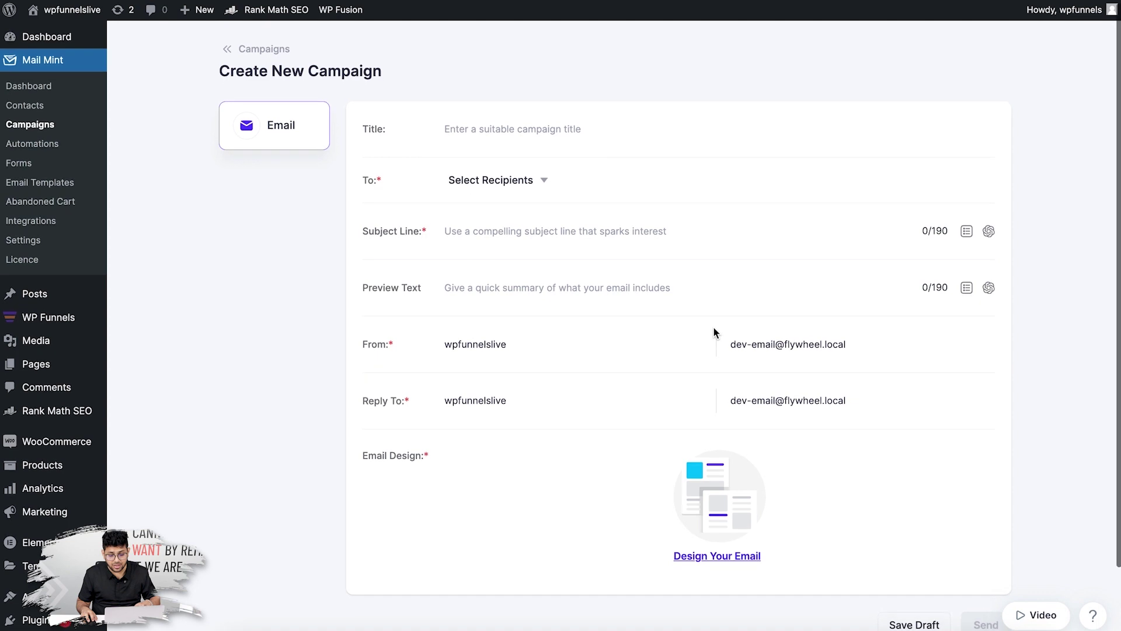
pyautogui.scroll(-2, 713, 325)
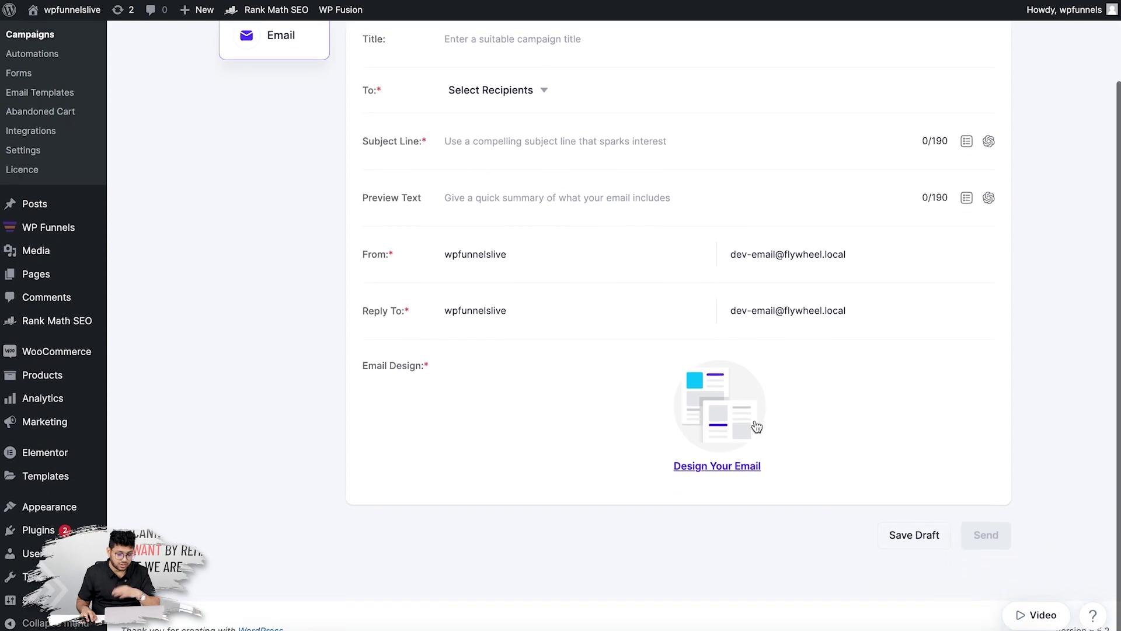
# Apply the saved Product Offer template from My templates as the campaign's design.
pyautogui.click(728, 470)
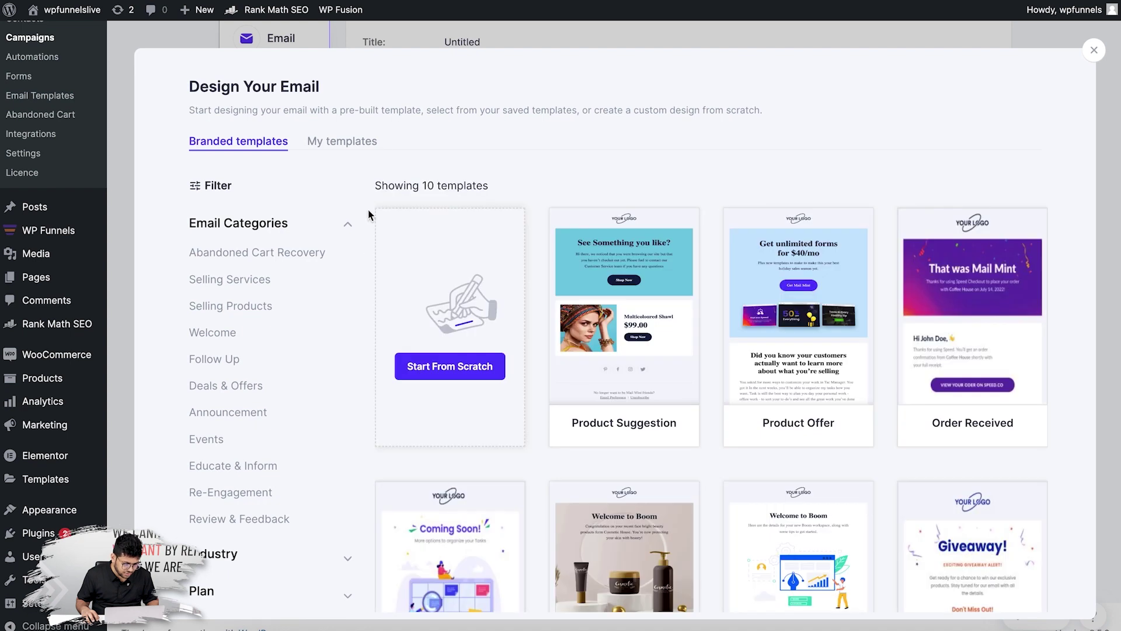
pyautogui.click(370, 145)
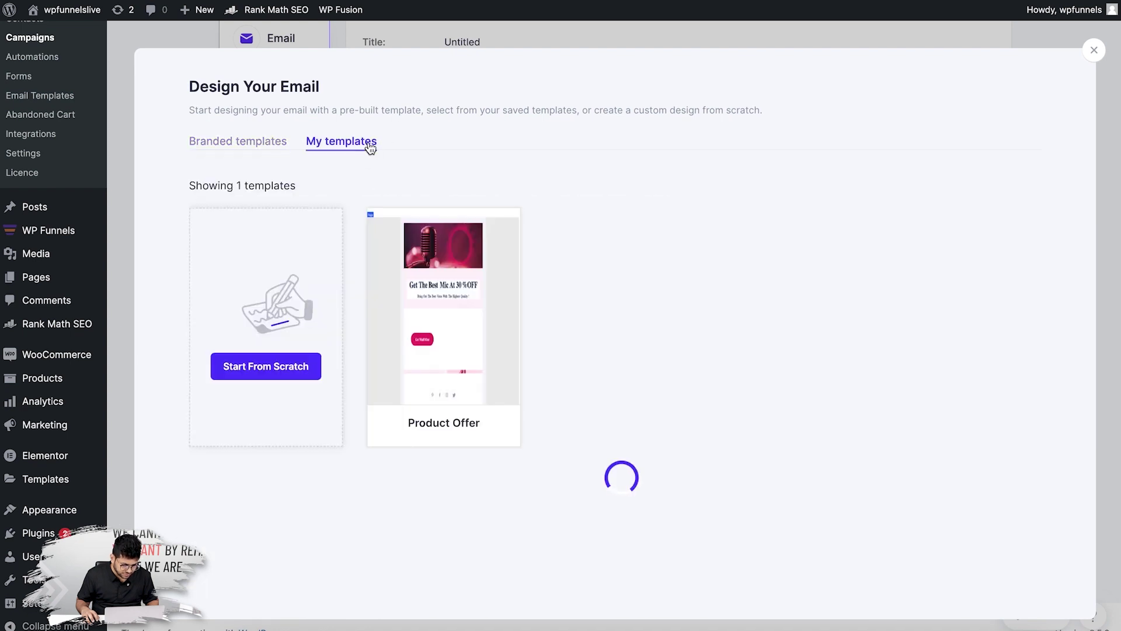
pyautogui.moveTo(435, 288)
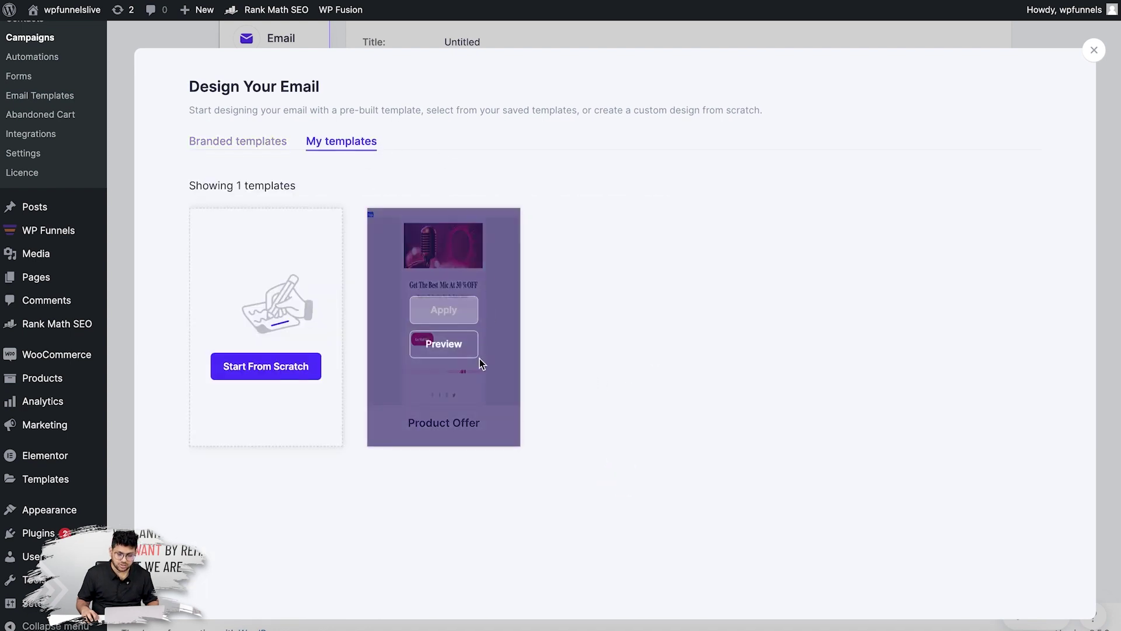
pyautogui.click(453, 311)
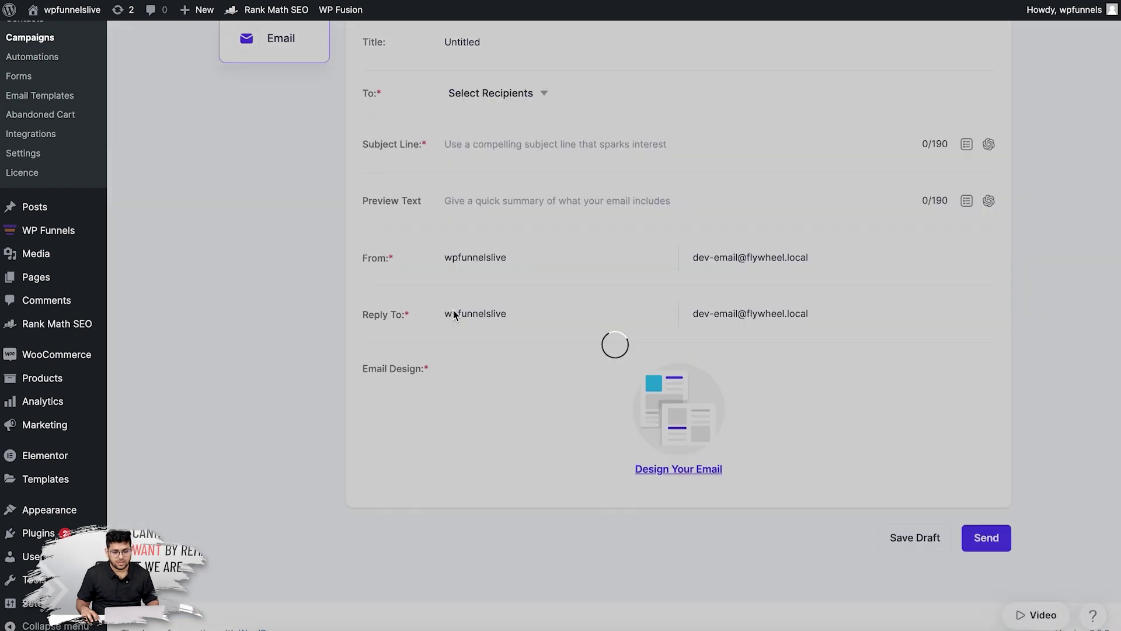
# Scroll through the campaign email to review the mic banner, 30% OFF headline and footer.
pyautogui.scroll(-4, 740, 281)
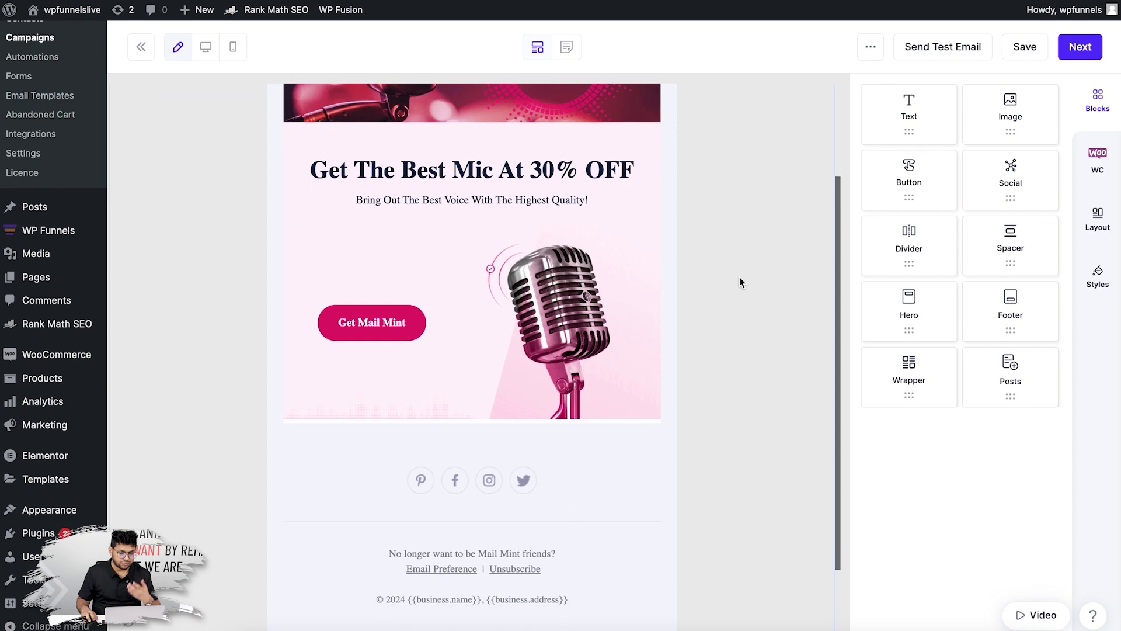
pyautogui.scroll(4, 739, 283)
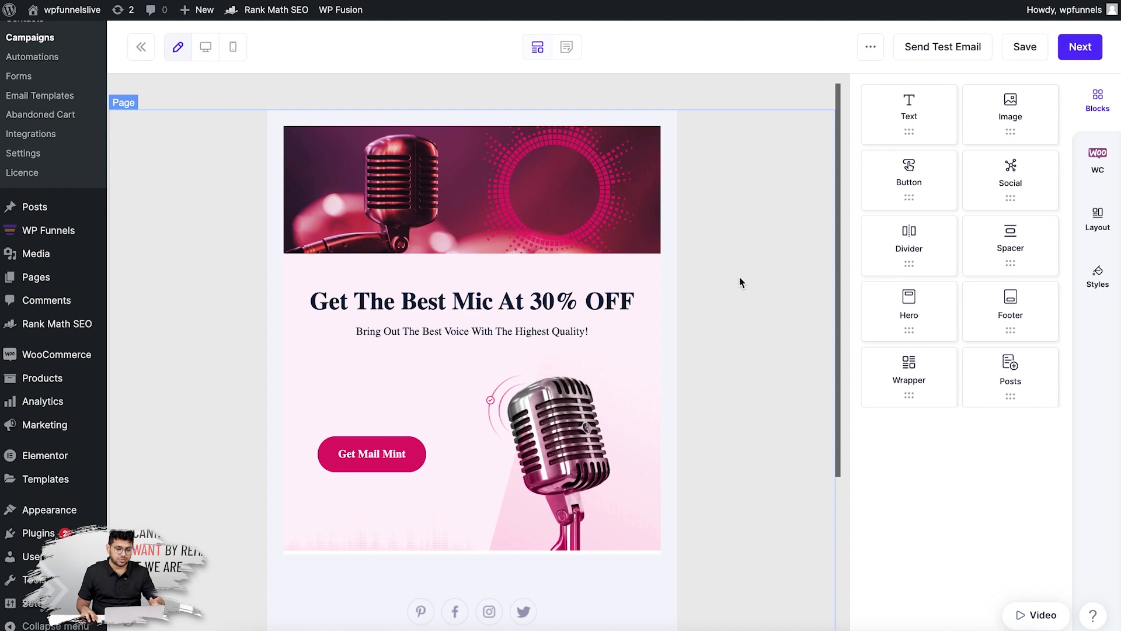
pyautogui.scroll(-4, 740, 283)
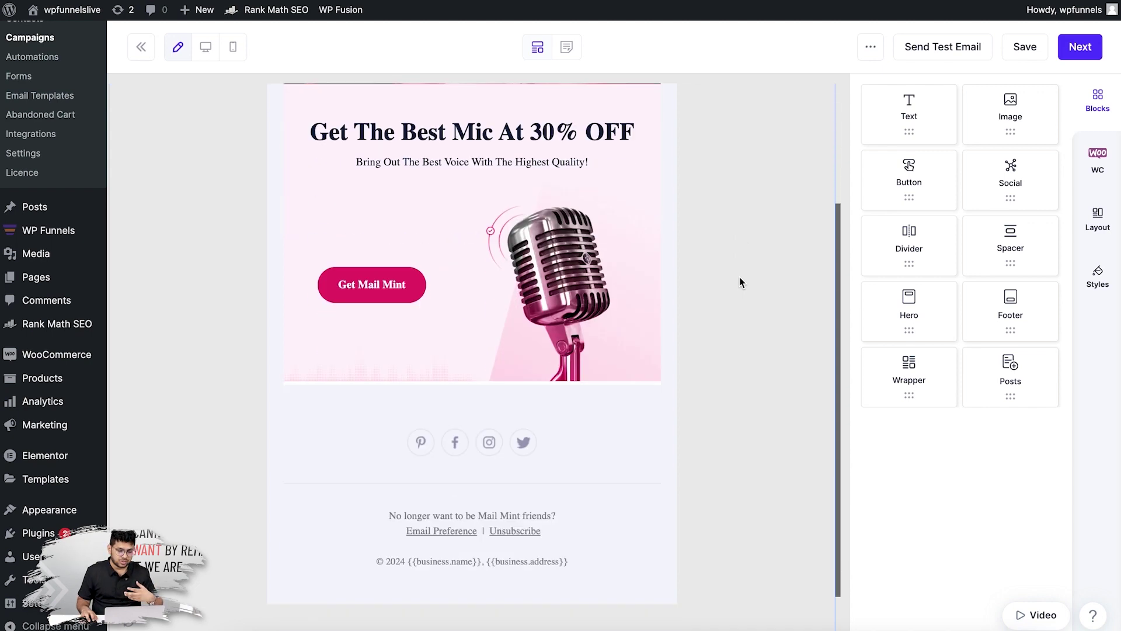
pyautogui.scroll(4, 526, 292)
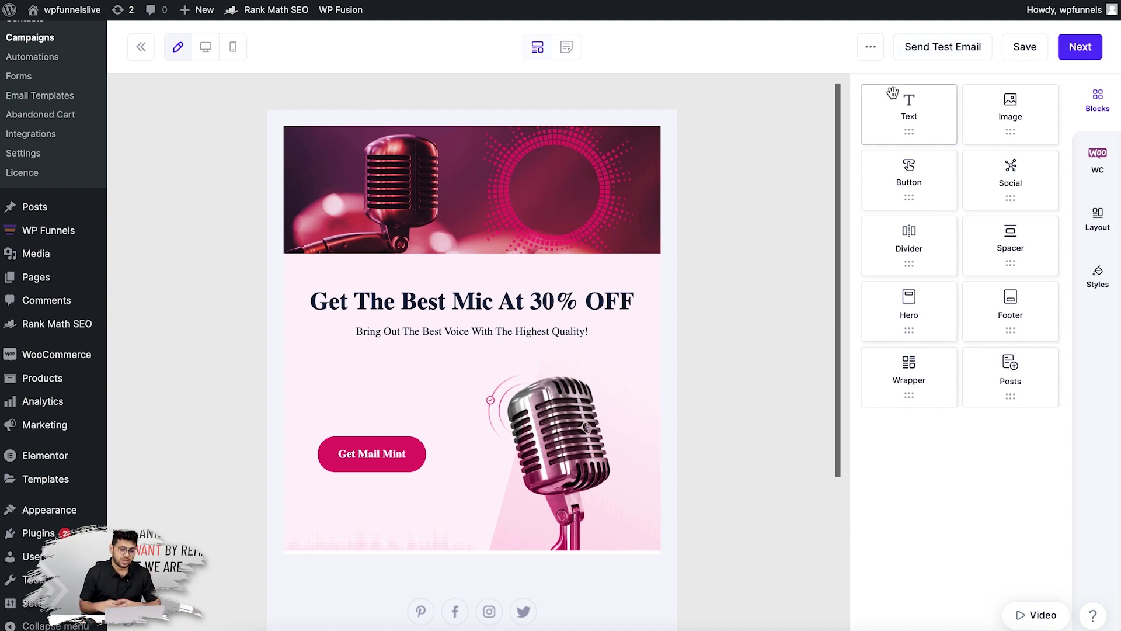
pyautogui.scroll(-4, 773, 198)
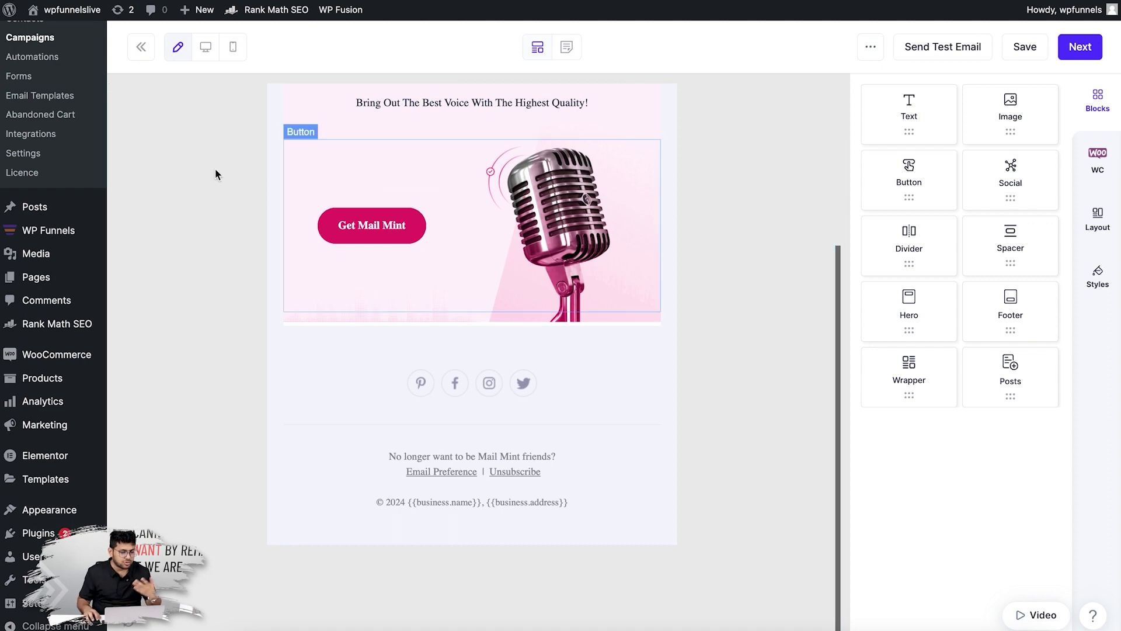
pyautogui.scroll(2, 76, 127)
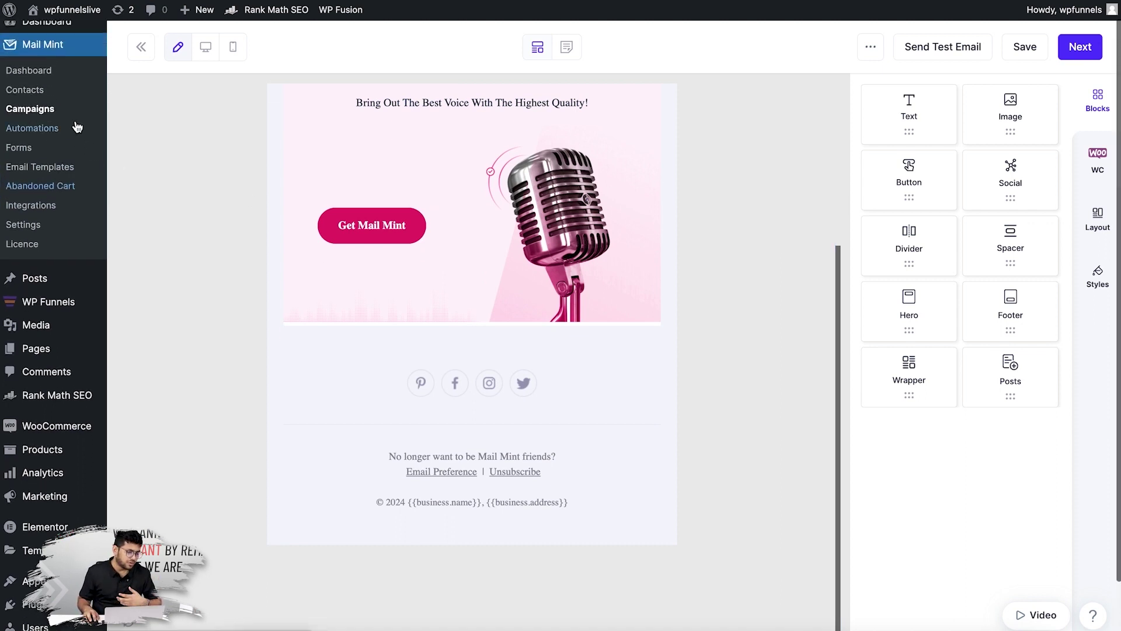